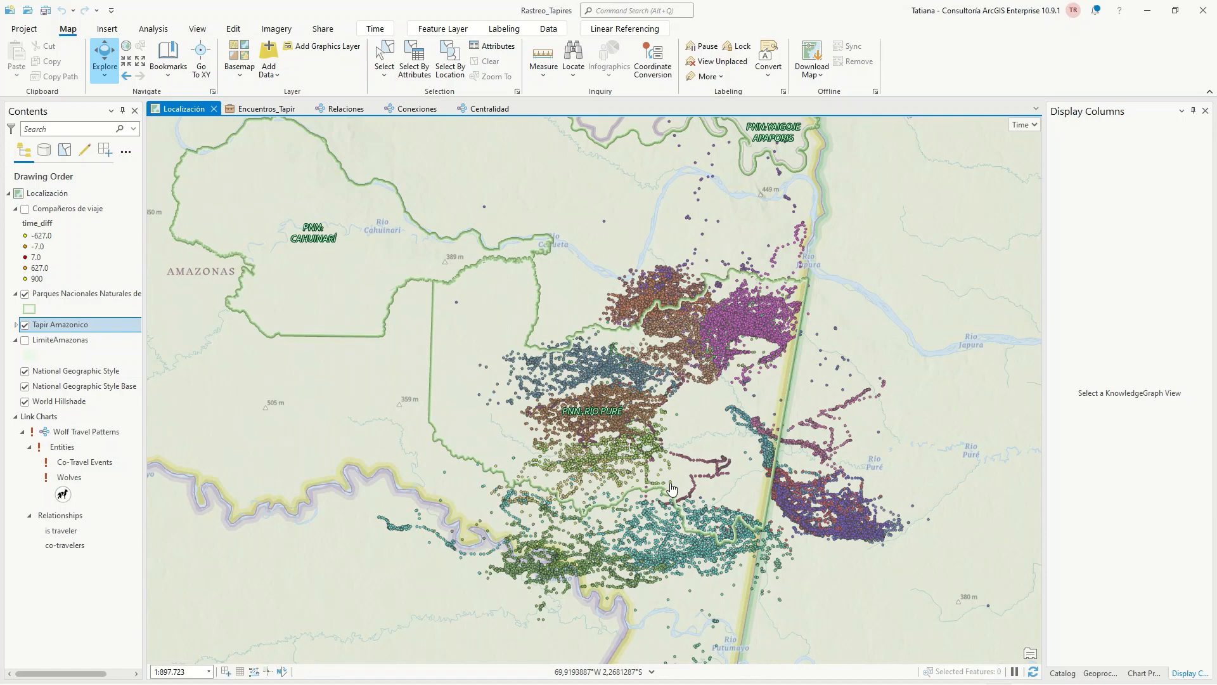
Hide the Tapir Amazonico layer and show the Compañeros de viaje layer in the Localización map
left_click(25, 326)
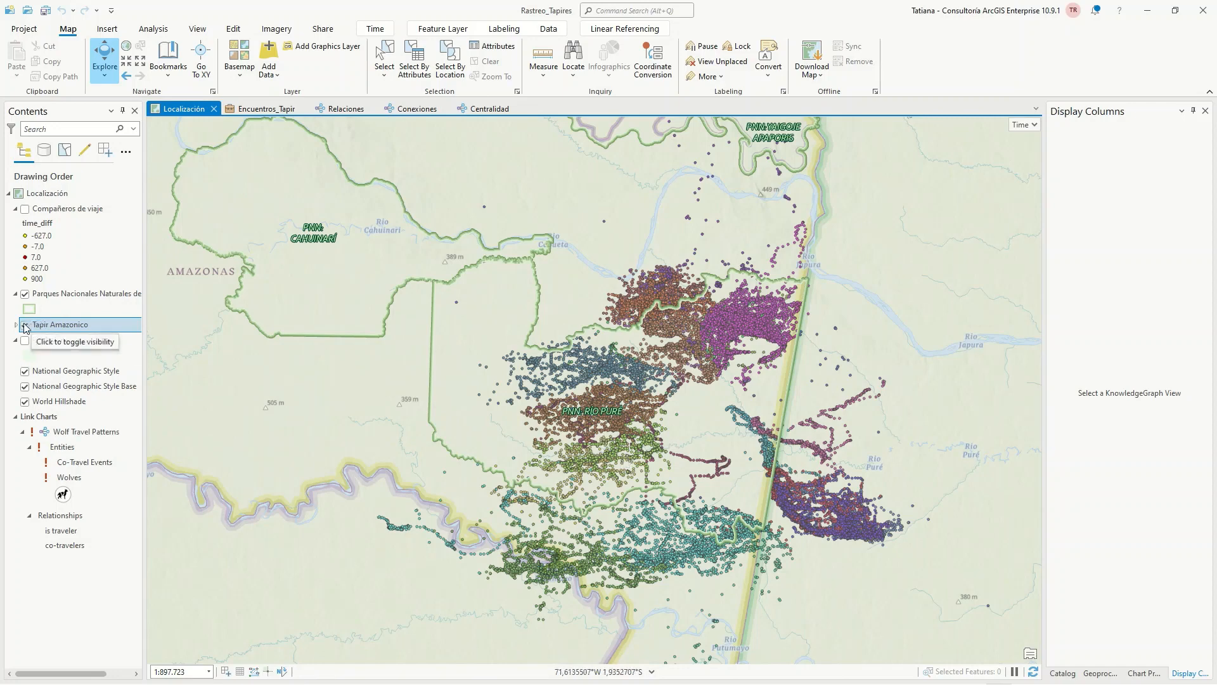
left_click(24, 212)
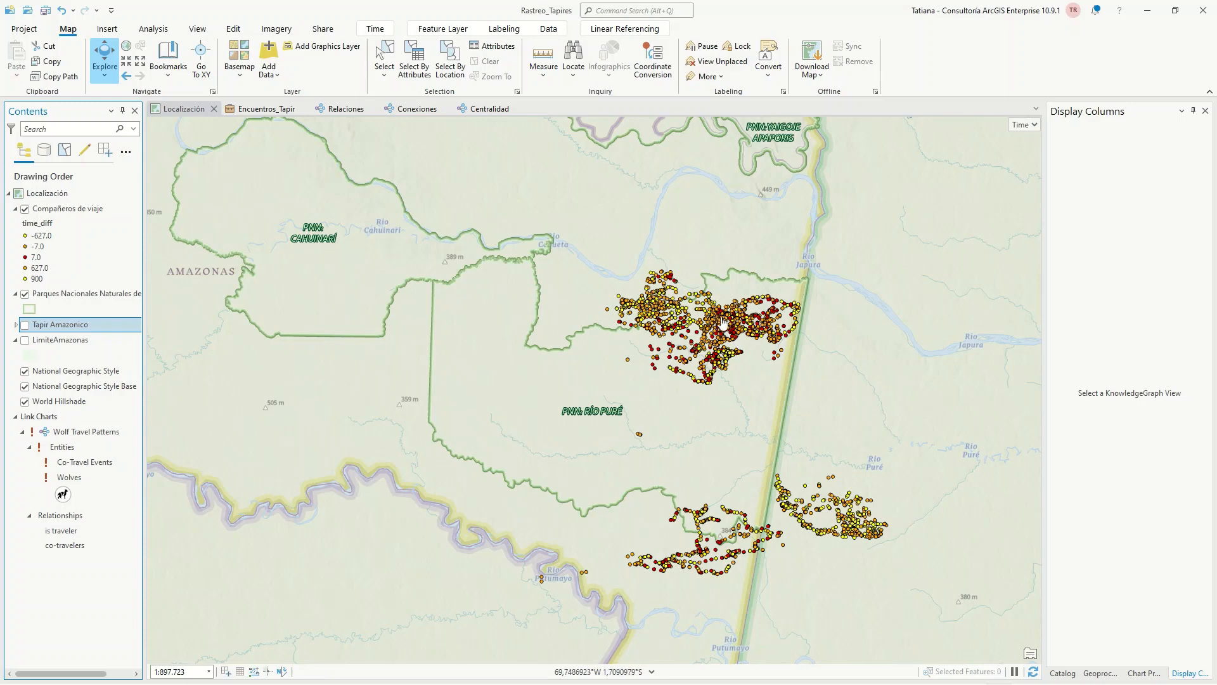
scroll(722, 322, "up", 3)
left_click_drag(712, 325, 678, 343)
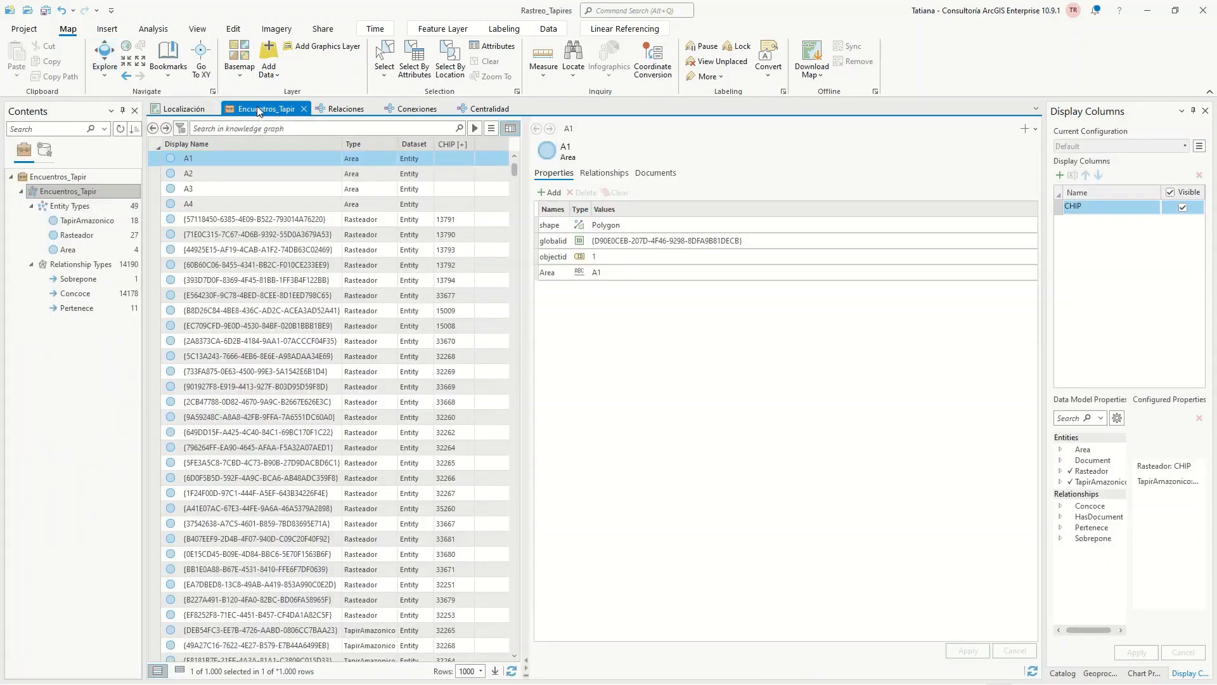
Open the Encuentros_Tapir investigation, widen its table, and browse the knowledge graph's entity and relationship records
left_click(258, 109)
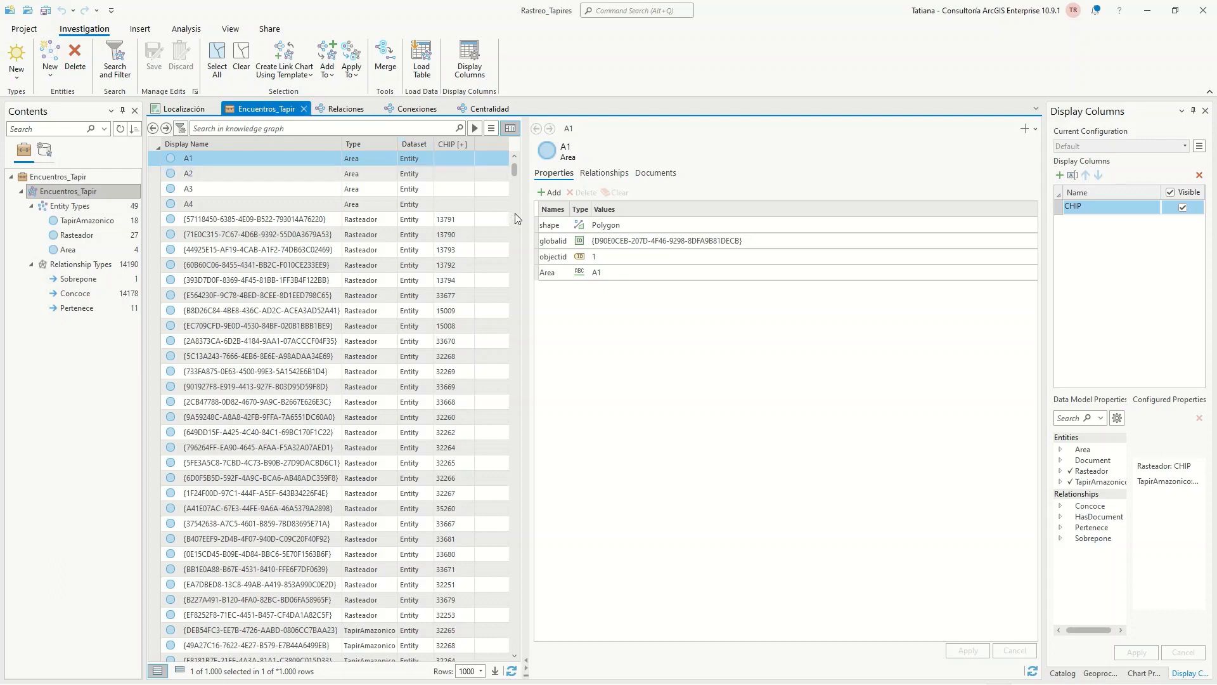
left_click_drag(524, 214, 647, 215)
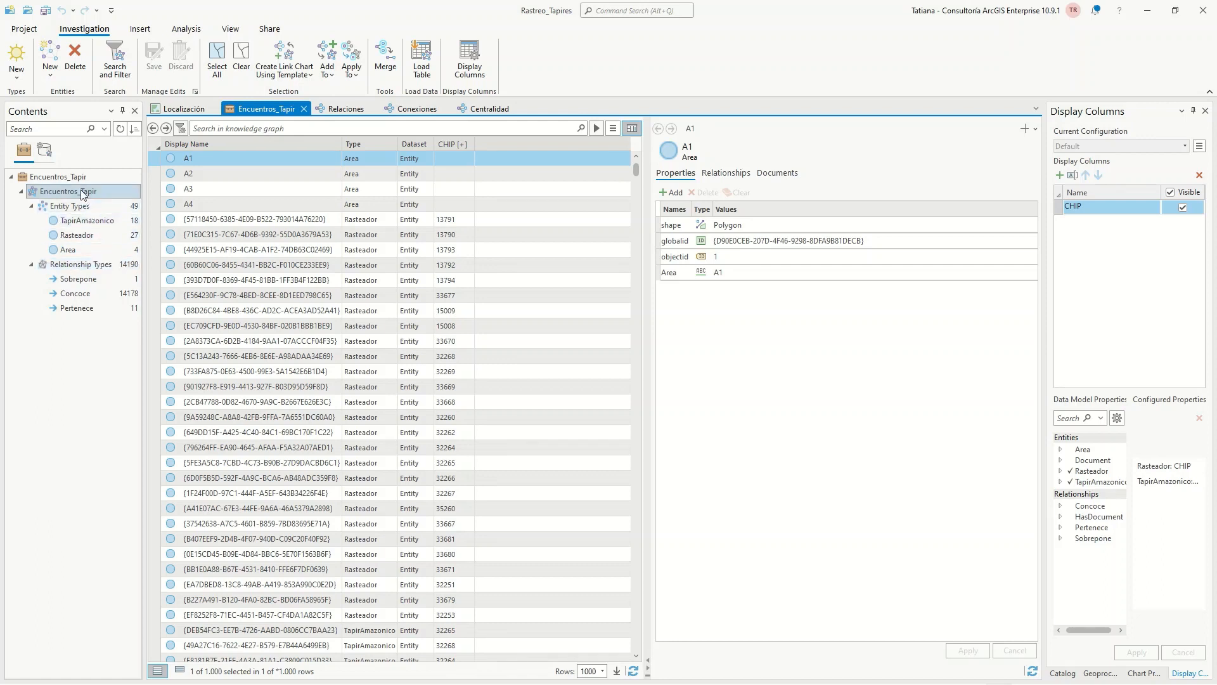
left_click(233, 129)
left_click(85, 334)
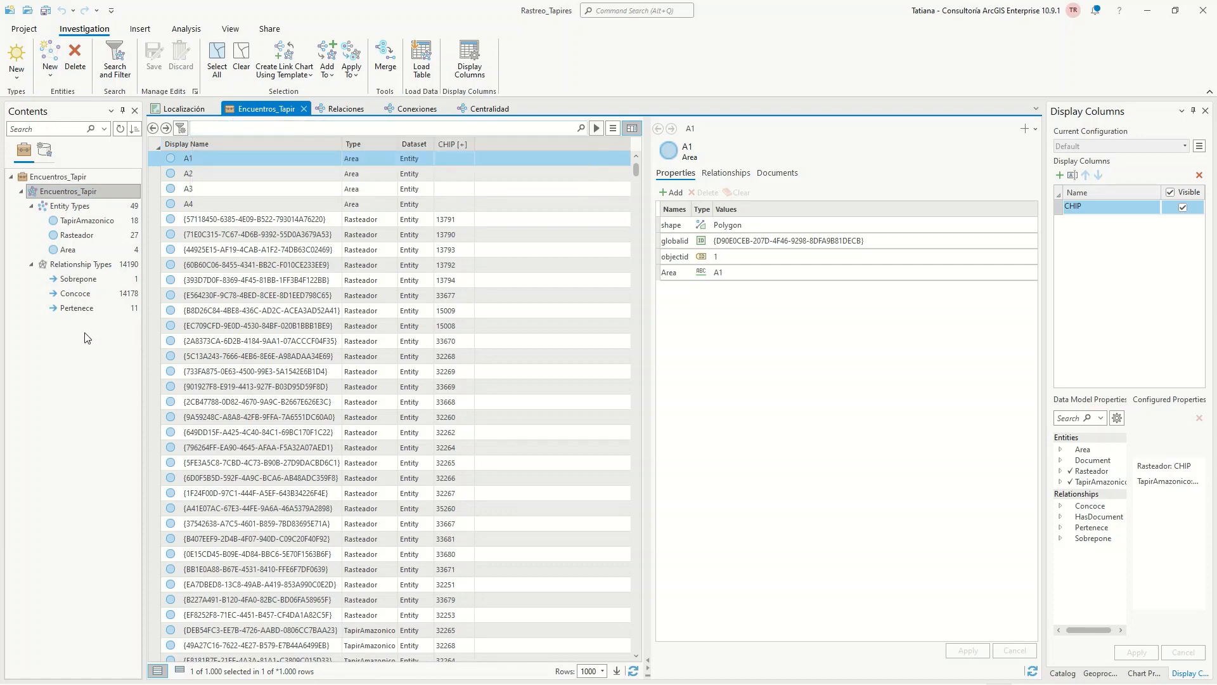
scroll(255, 417, "down", 4)
scroll(256, 417, "down", 15)
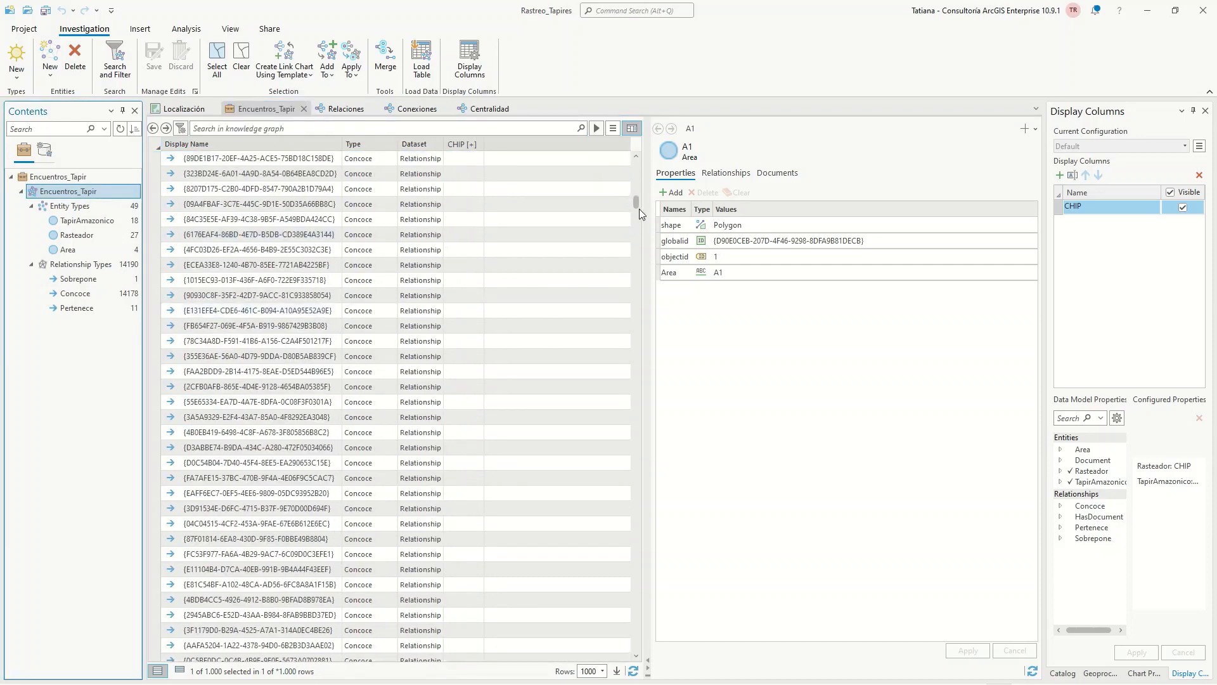
left_click_drag(638, 204, 618, 635)
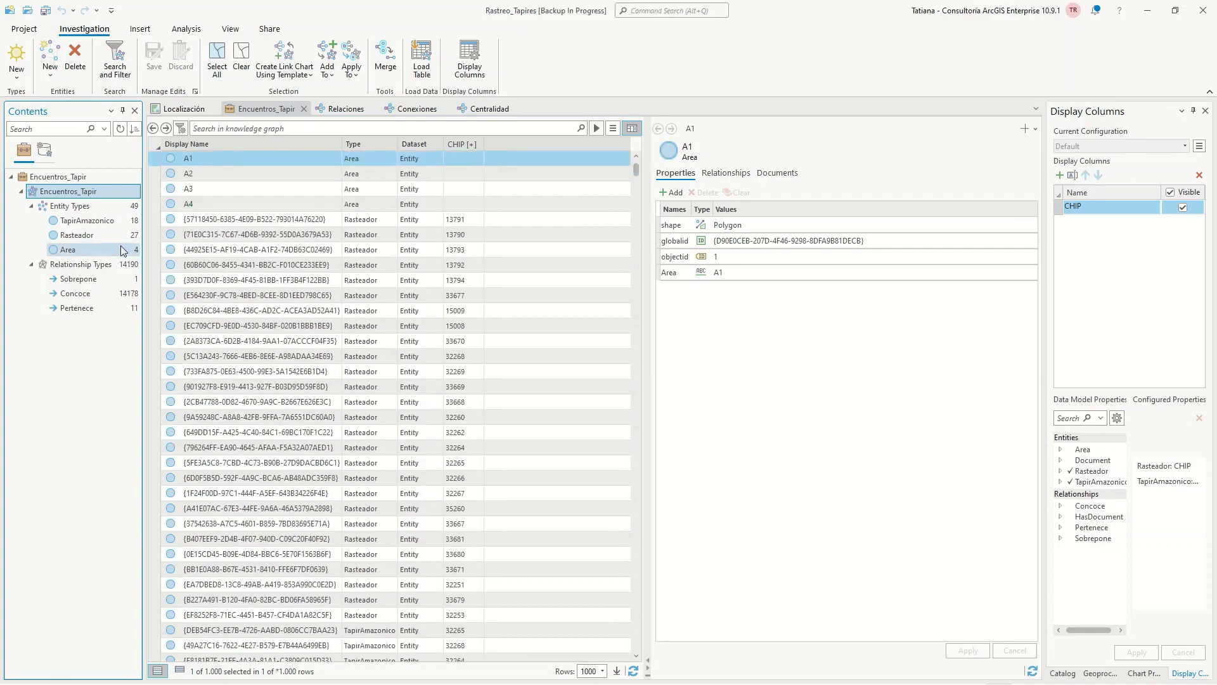
Review the records of the TapirAmazonico, Rasteador and Area entity types, including the properties of the tapir with CHIP 32262
left_click(90, 206)
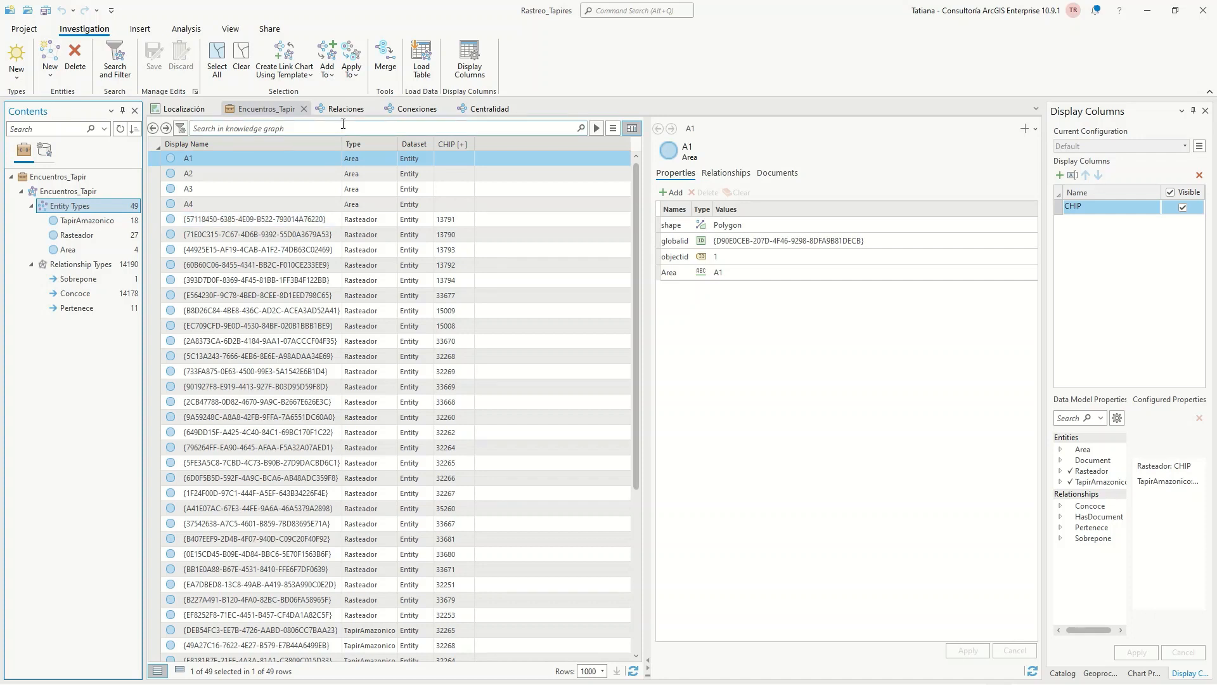
left_click(66, 222)
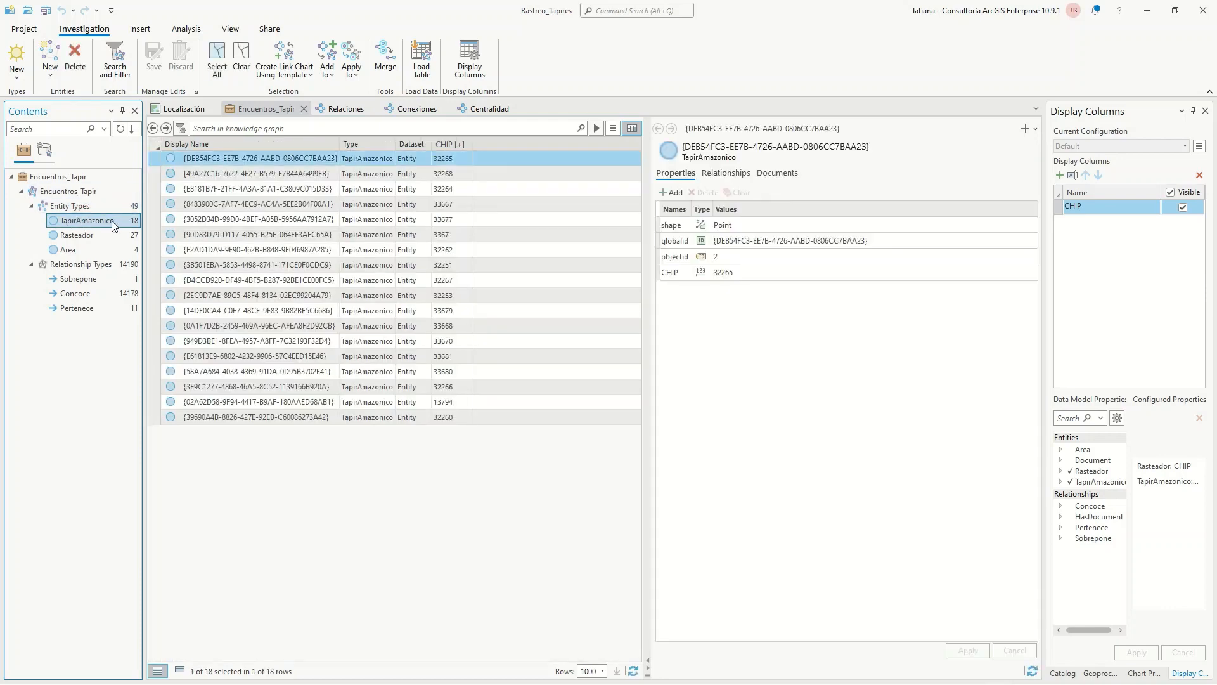
left_click(76, 241)
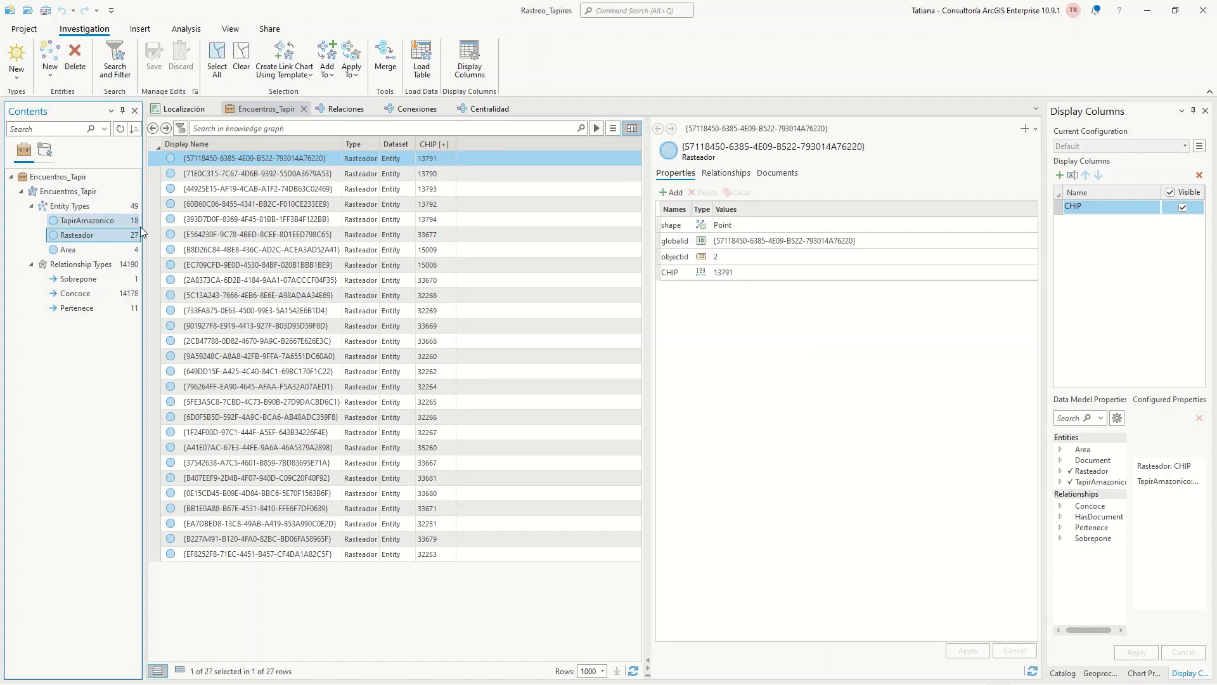
left_click(100, 248)
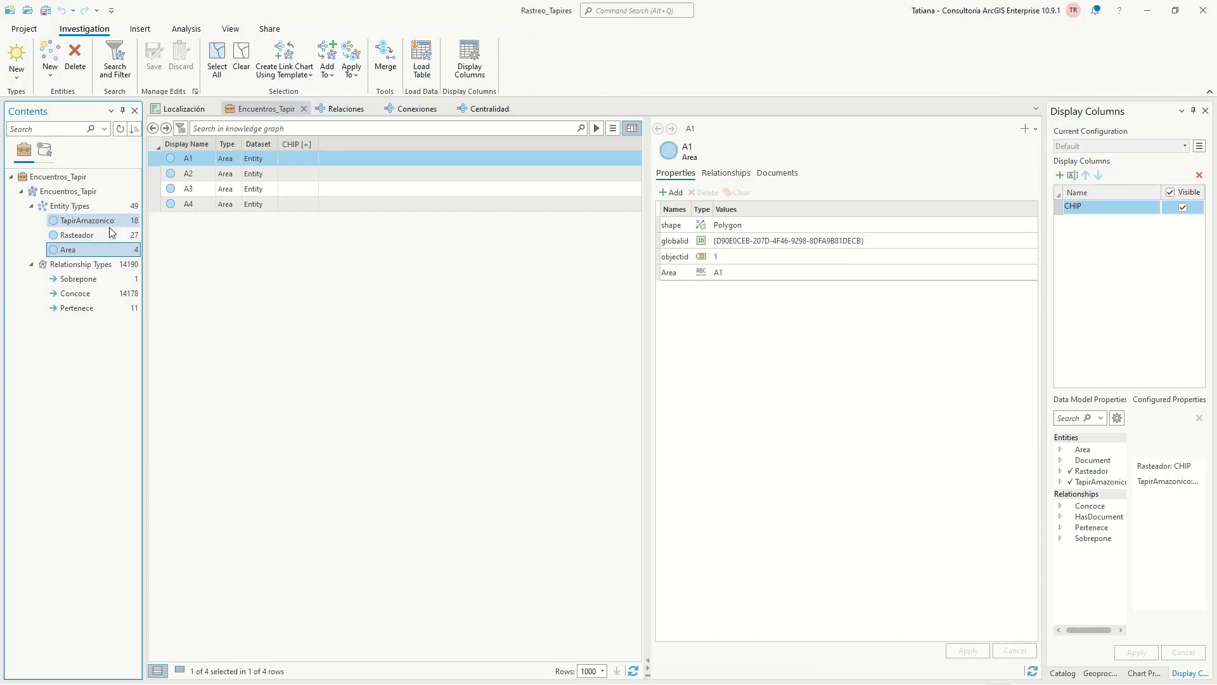
left_click(107, 233)
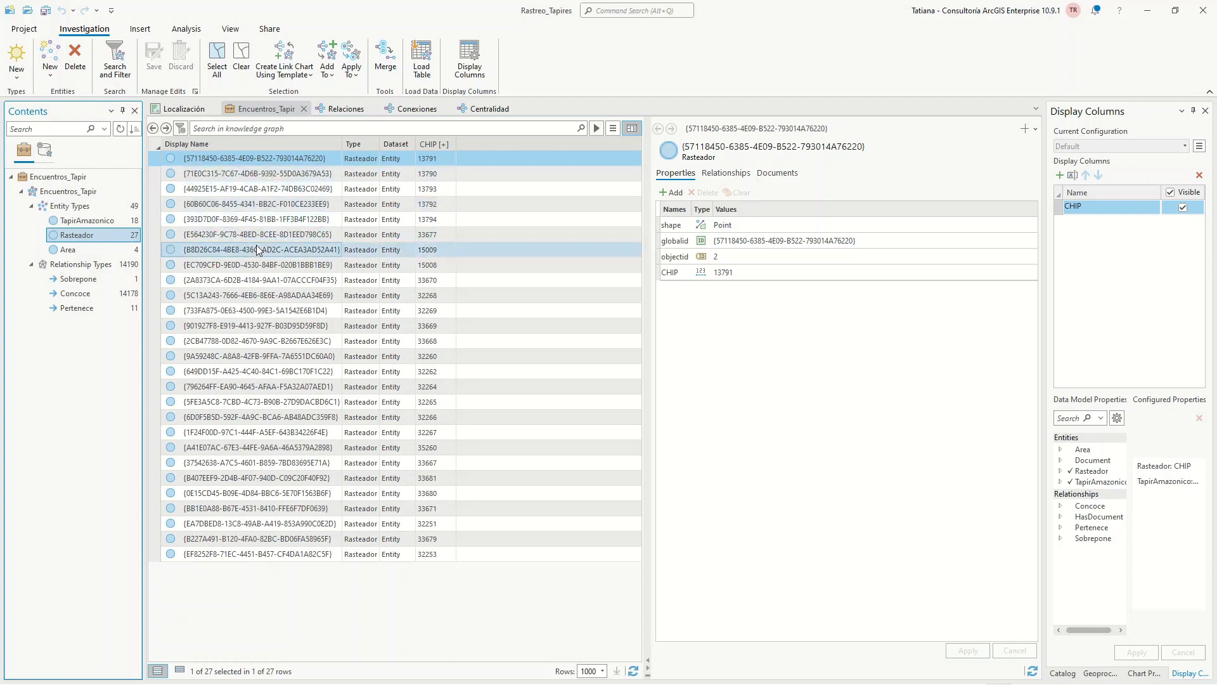
left_click(118, 227)
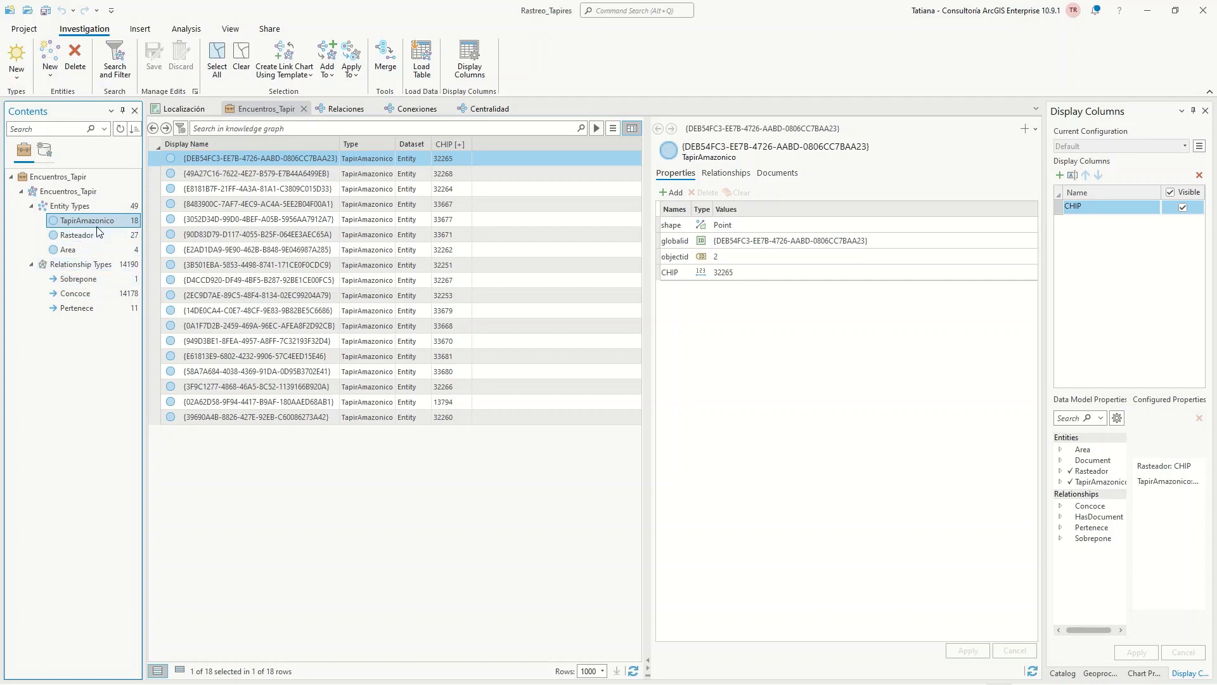
left_click(154, 251)
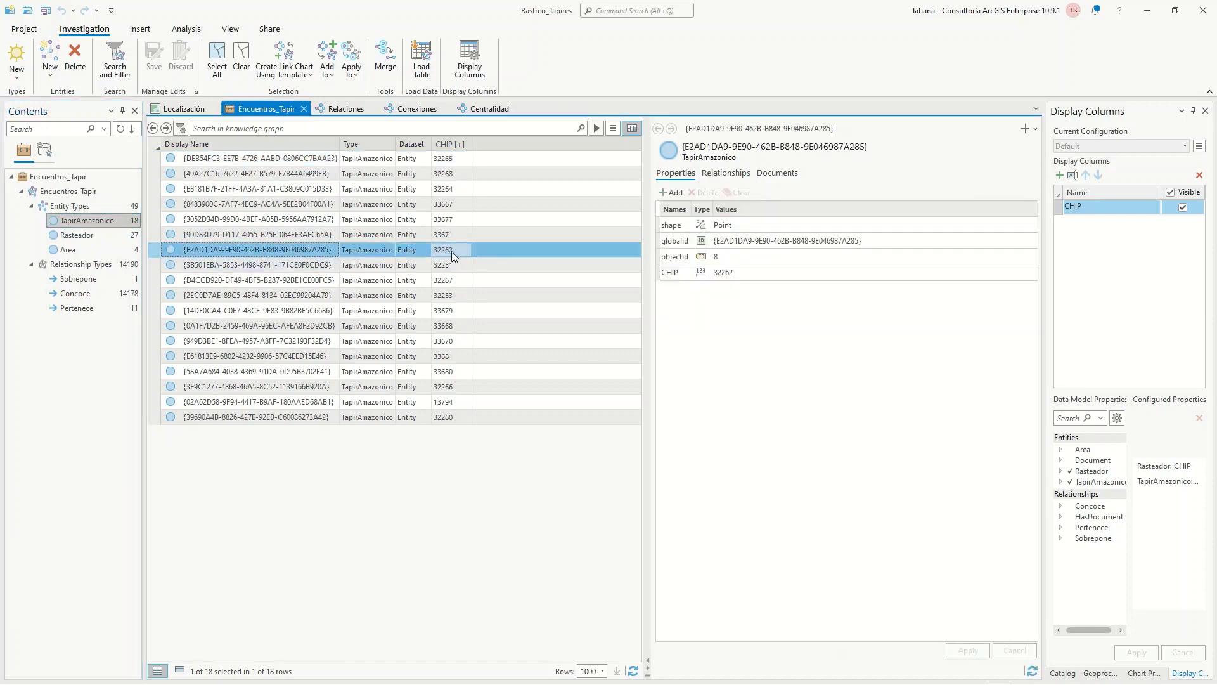
In the Relaciones link chart, select tapir 32262 and open Filtered Expand beside it
left_click(341, 109)
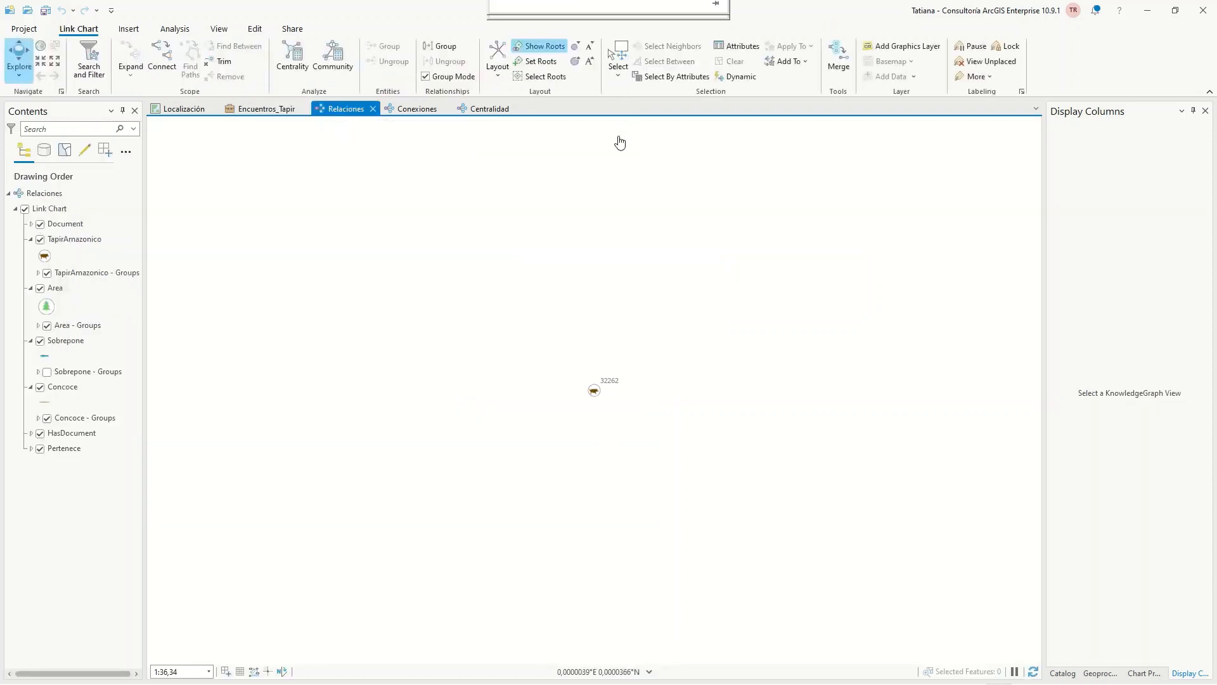
left_click(620, 59)
left_click_drag(568, 342, 660, 449)
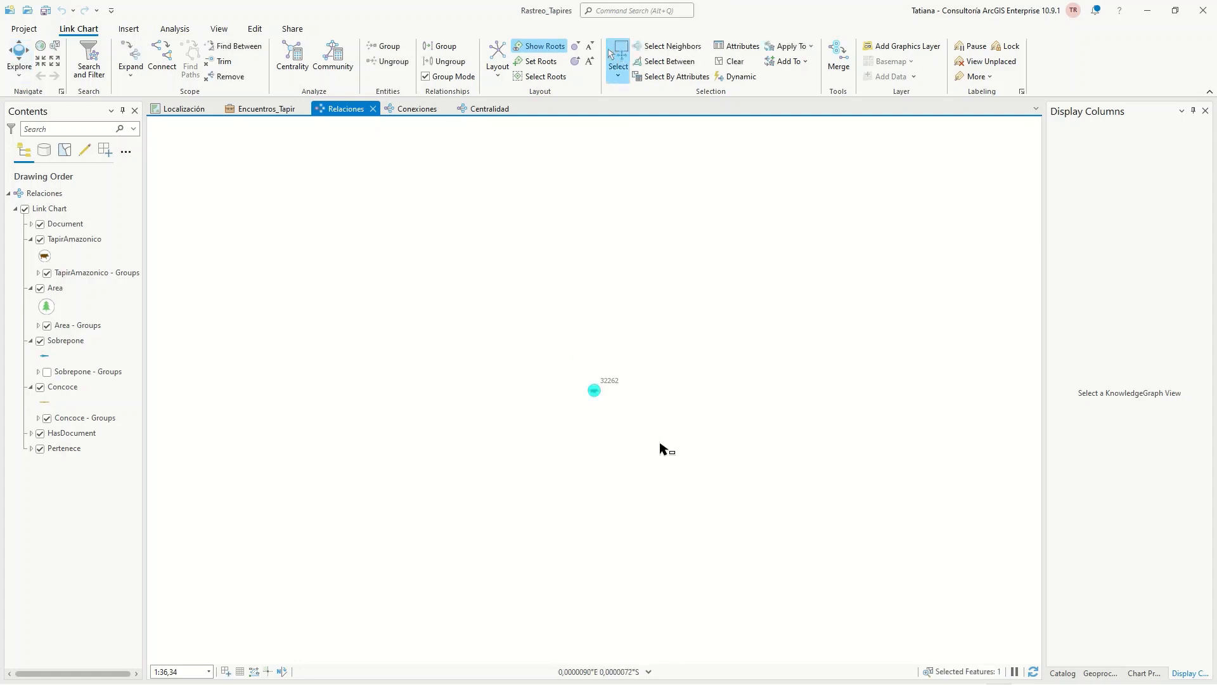
left_click(132, 74)
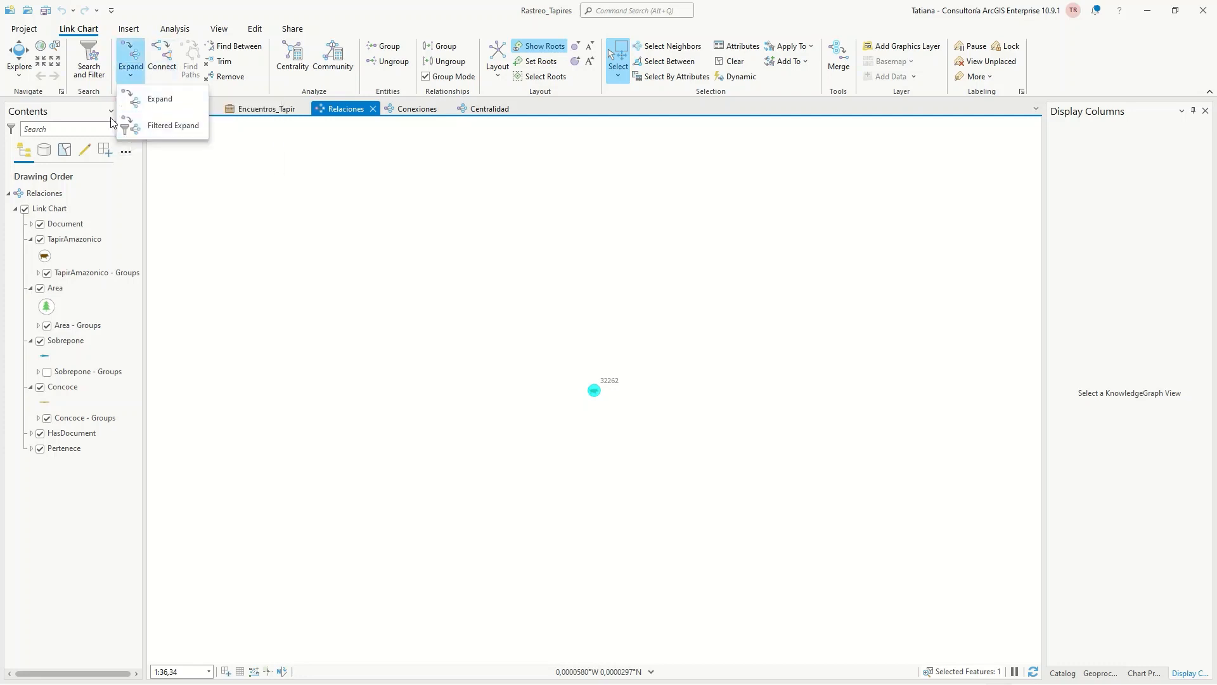
left_click(154, 127)
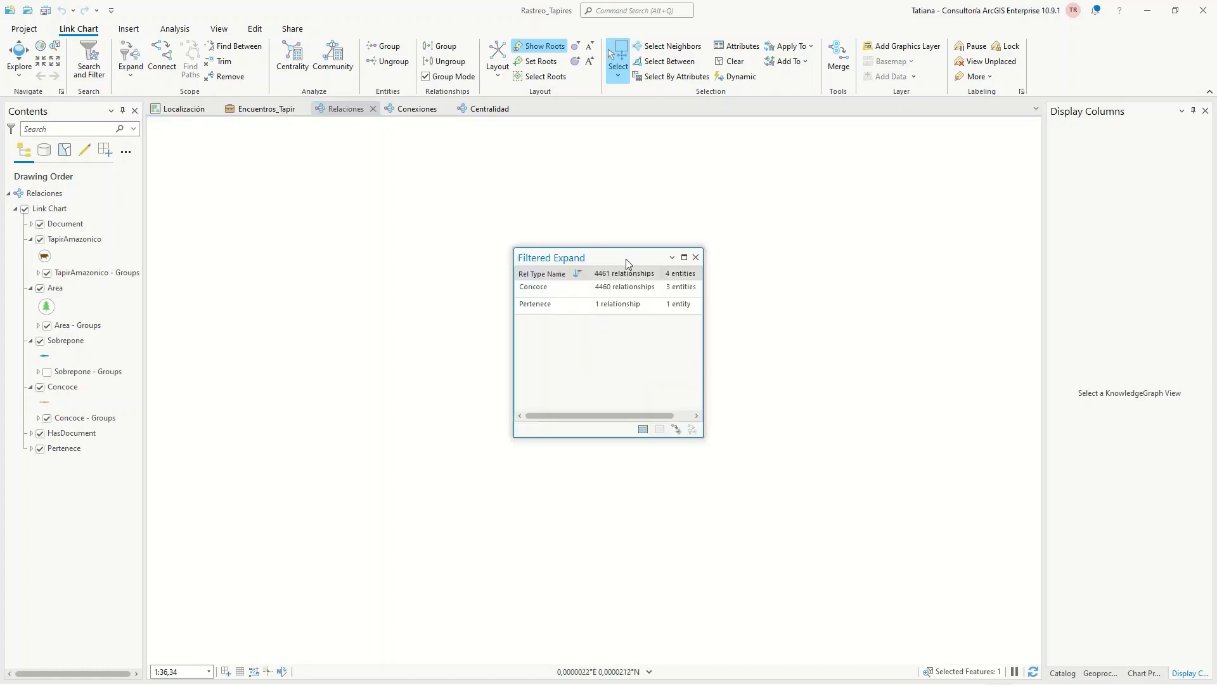
left_click_drag(594, 258, 294, 306)
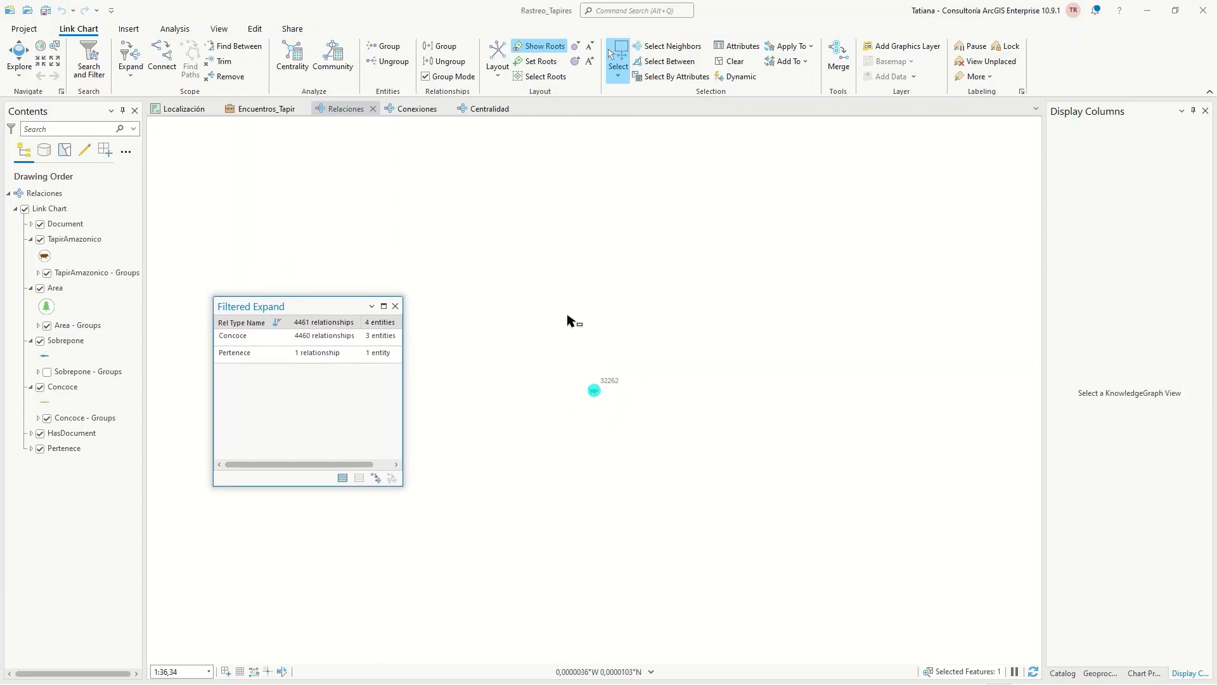
Expand tapir 32262 through its Concoce relationships only, leaving Pertenece out
left_click(252, 338)
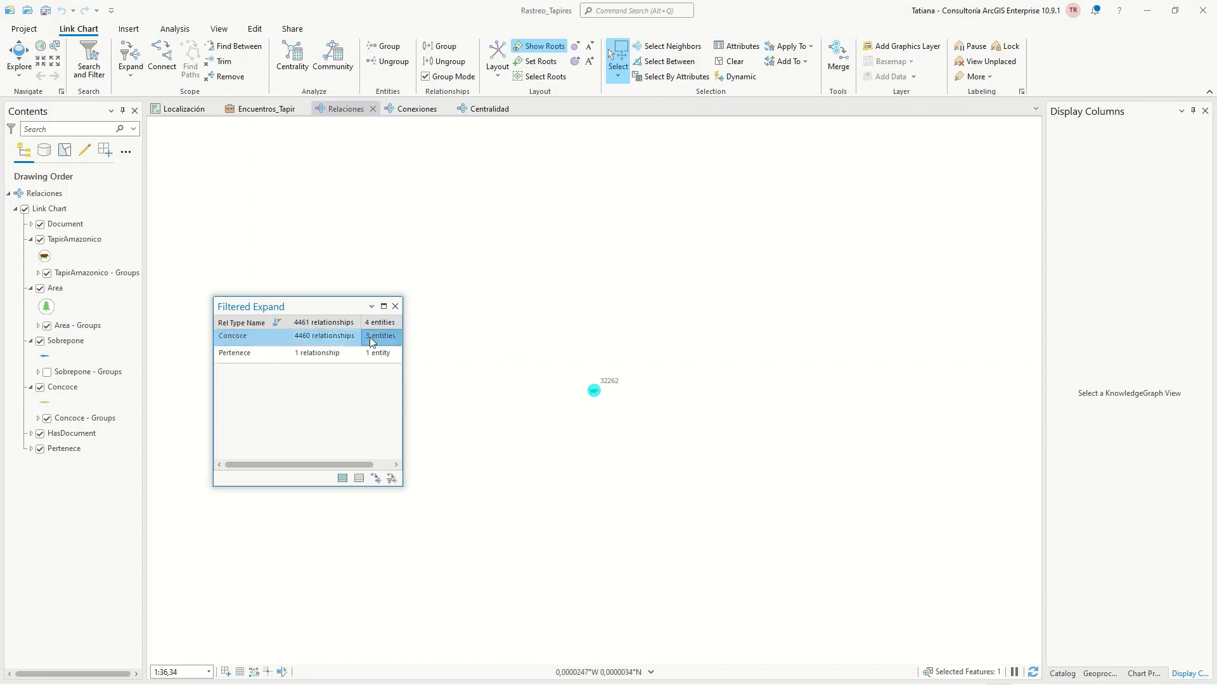
left_click(250, 362, "ctrl")
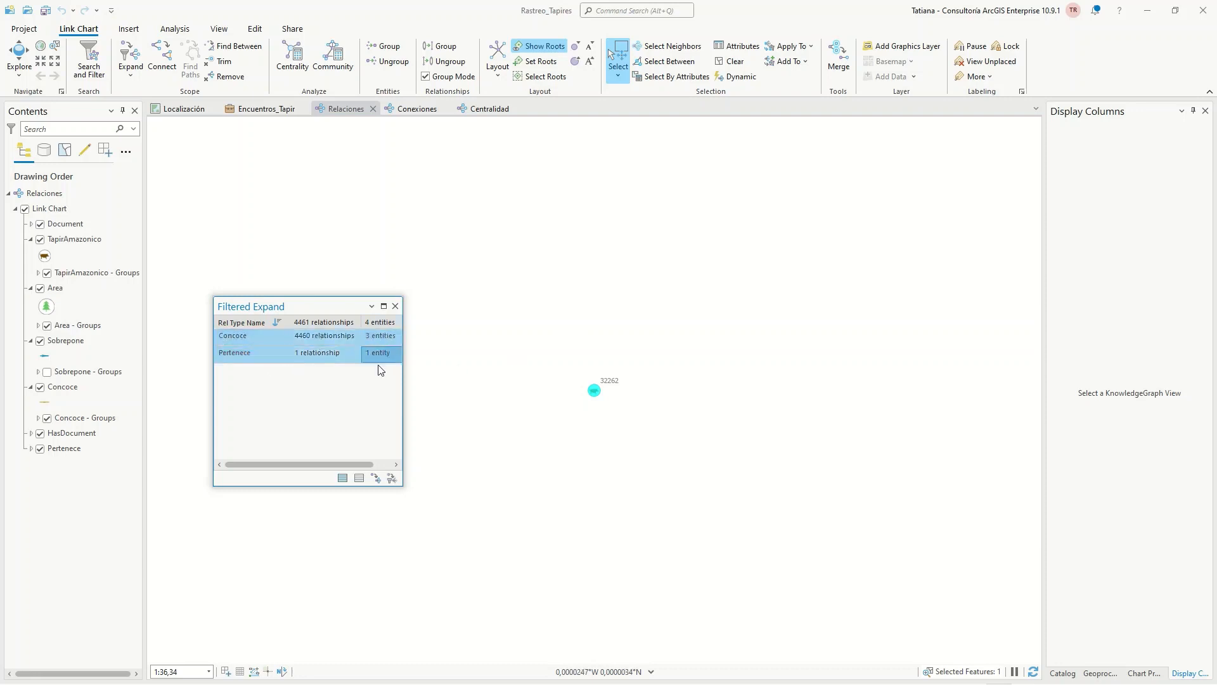
left_click(245, 362, "ctrl")
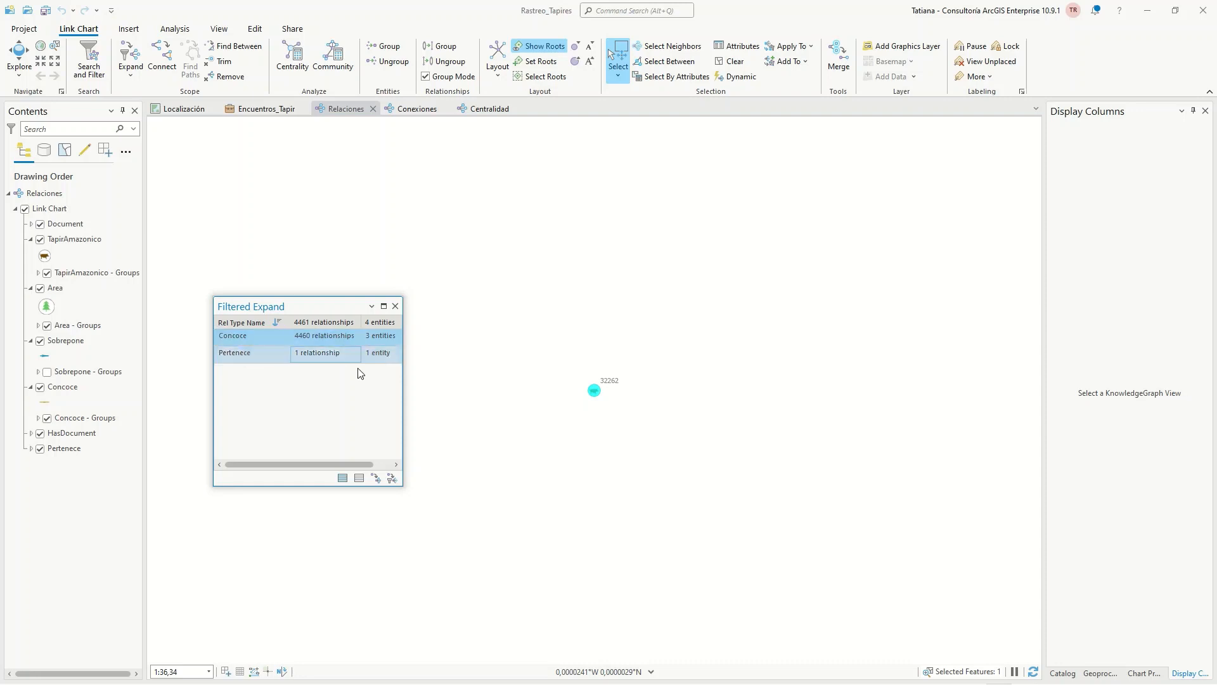
left_click_drag(302, 307, 292, 267)
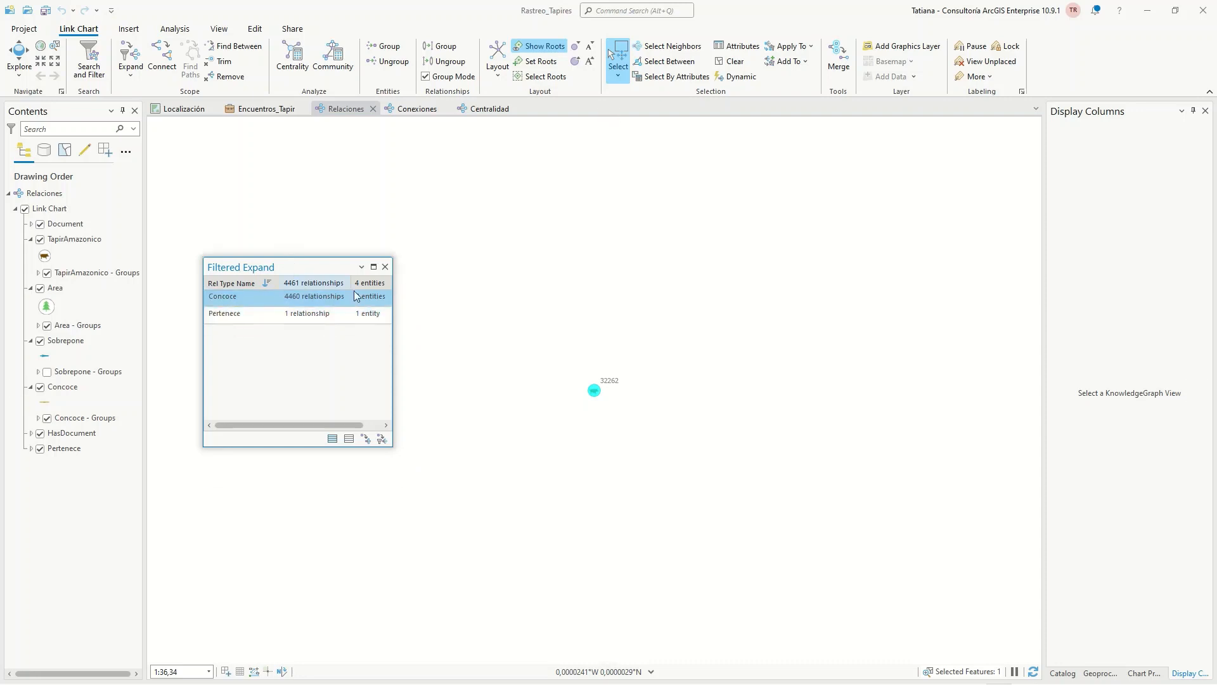
left_click(381, 438)
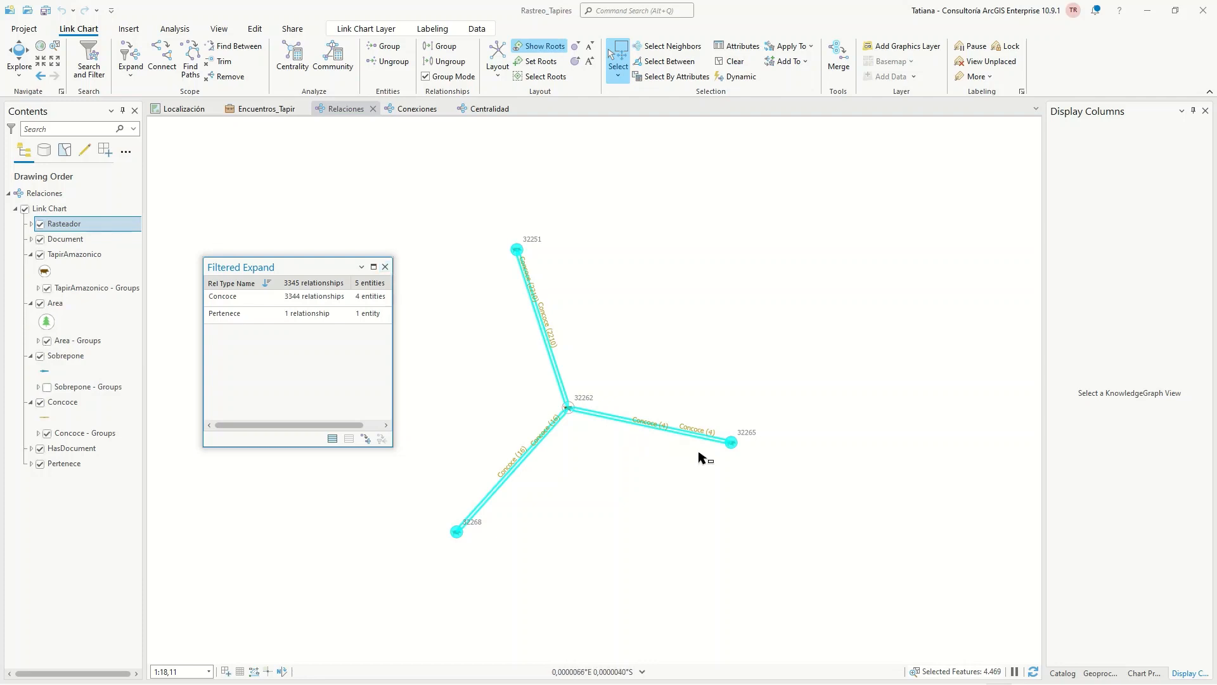
Expand the newly added tapirs through their Concoce relationships and clear the selection
left_click_drag(733, 440, 495, 587)
left_click(238, 295)
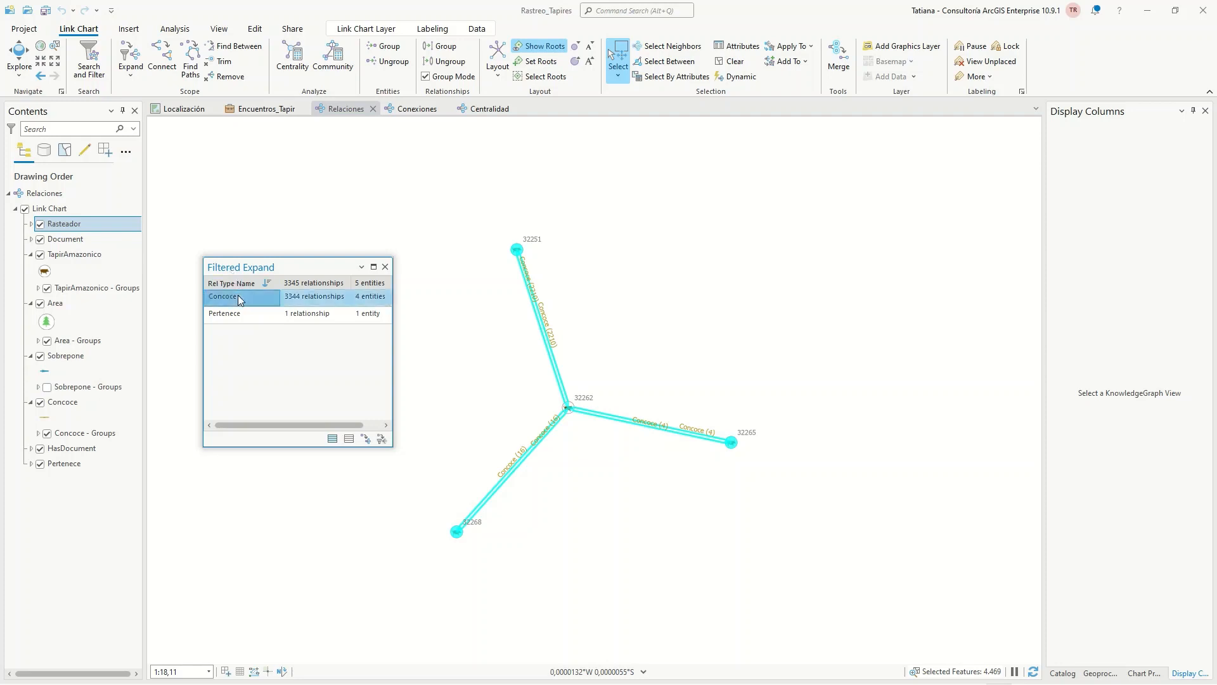
left_click(381, 439)
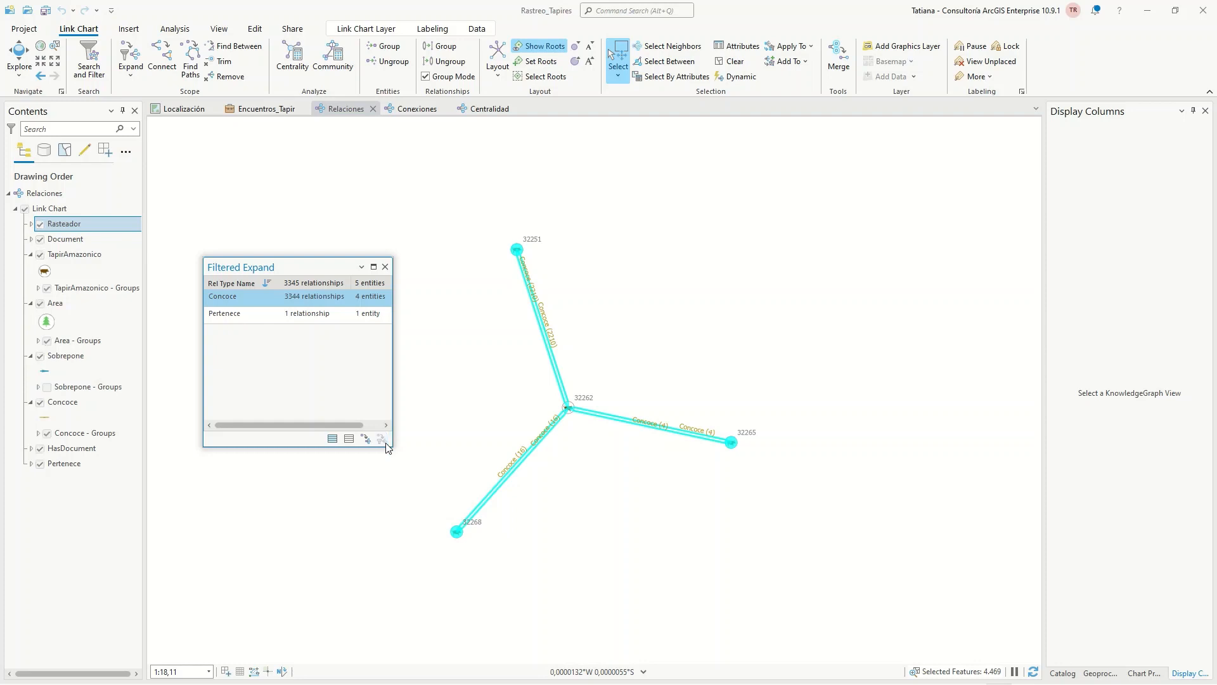
left_click_drag(317, 267, 276, 237)
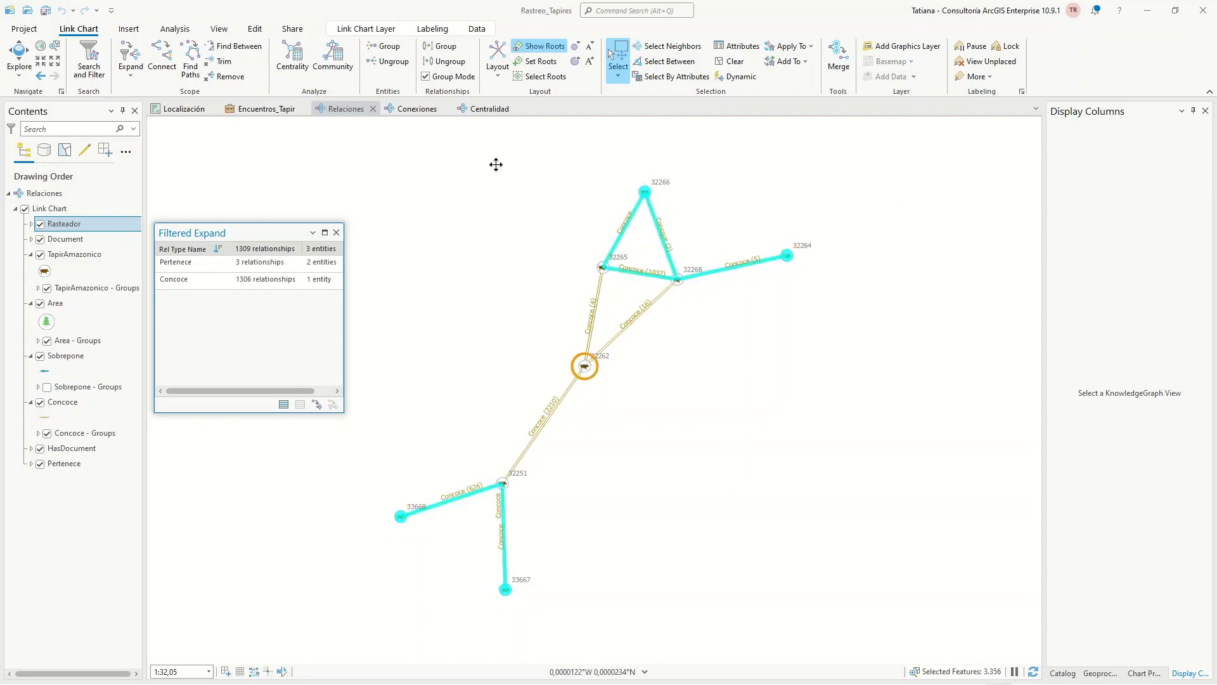
left_click(669, 390)
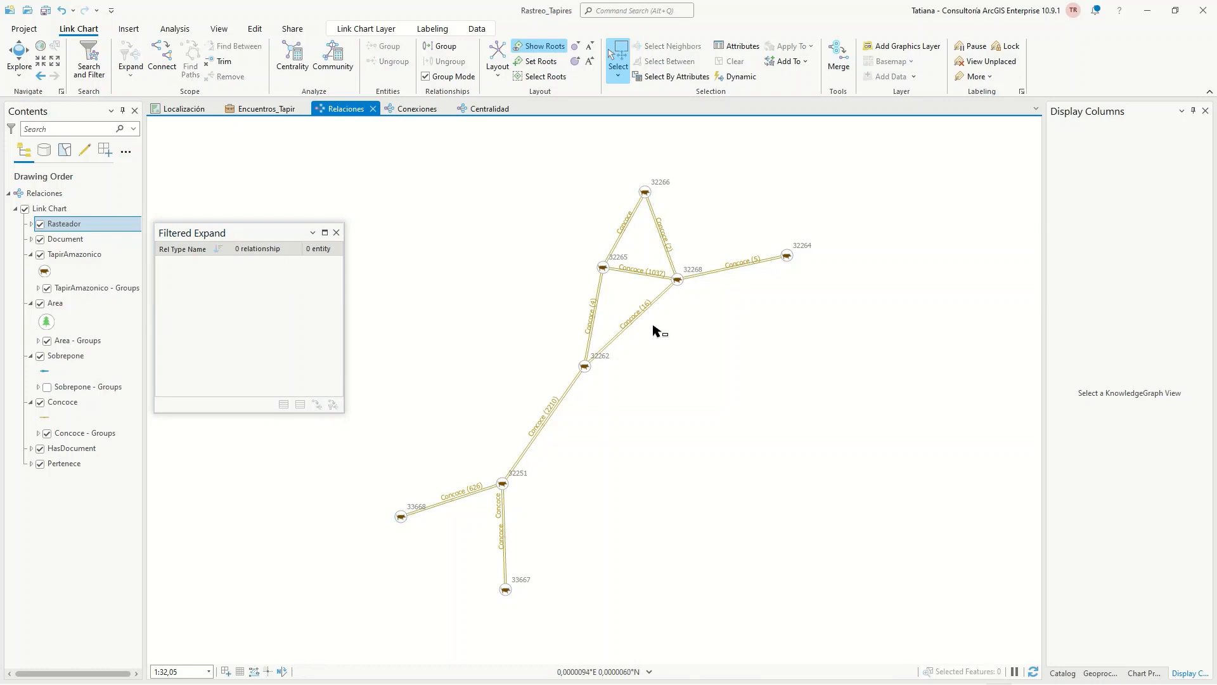
Select tapirs 32262 and 32264 together and view the charts and maps they can be added to
left_click(584, 365)
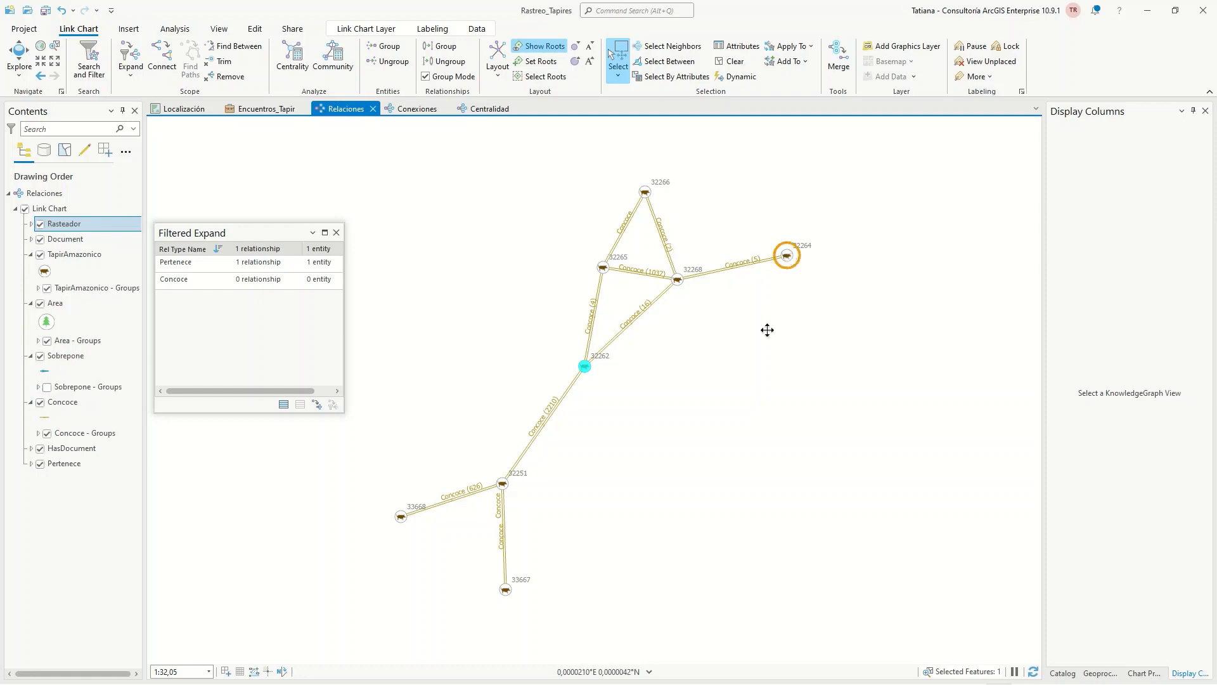
left_click(788, 258, "shift")
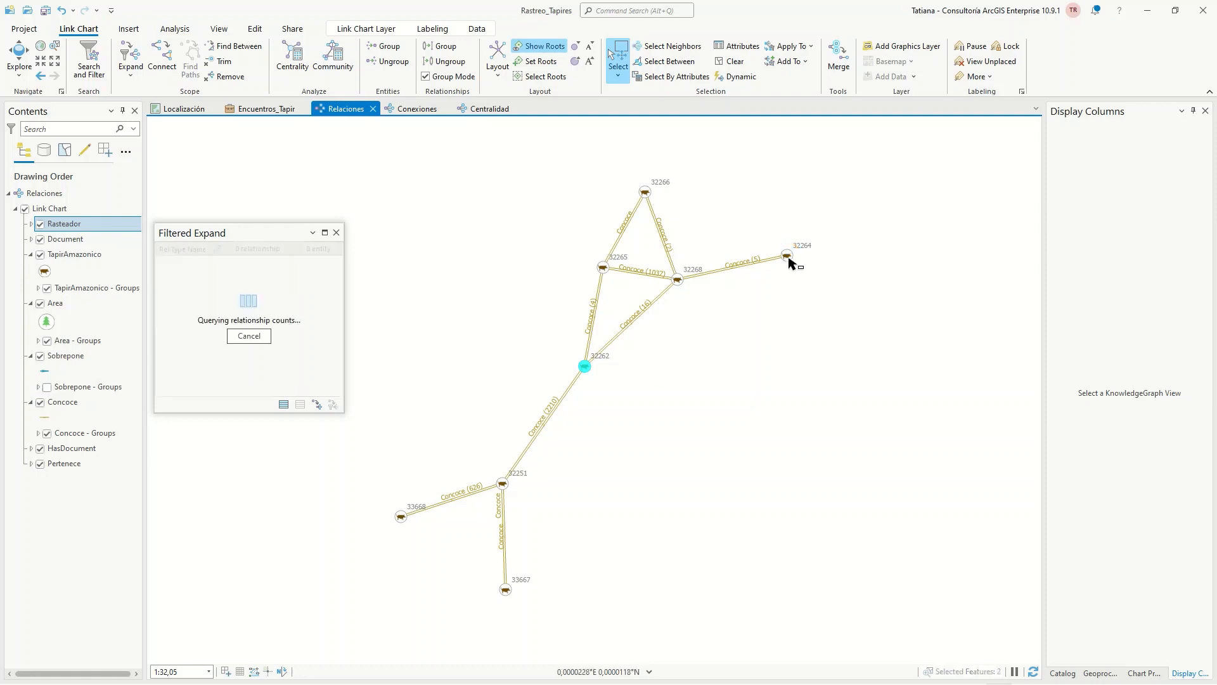
right_click(790, 261)
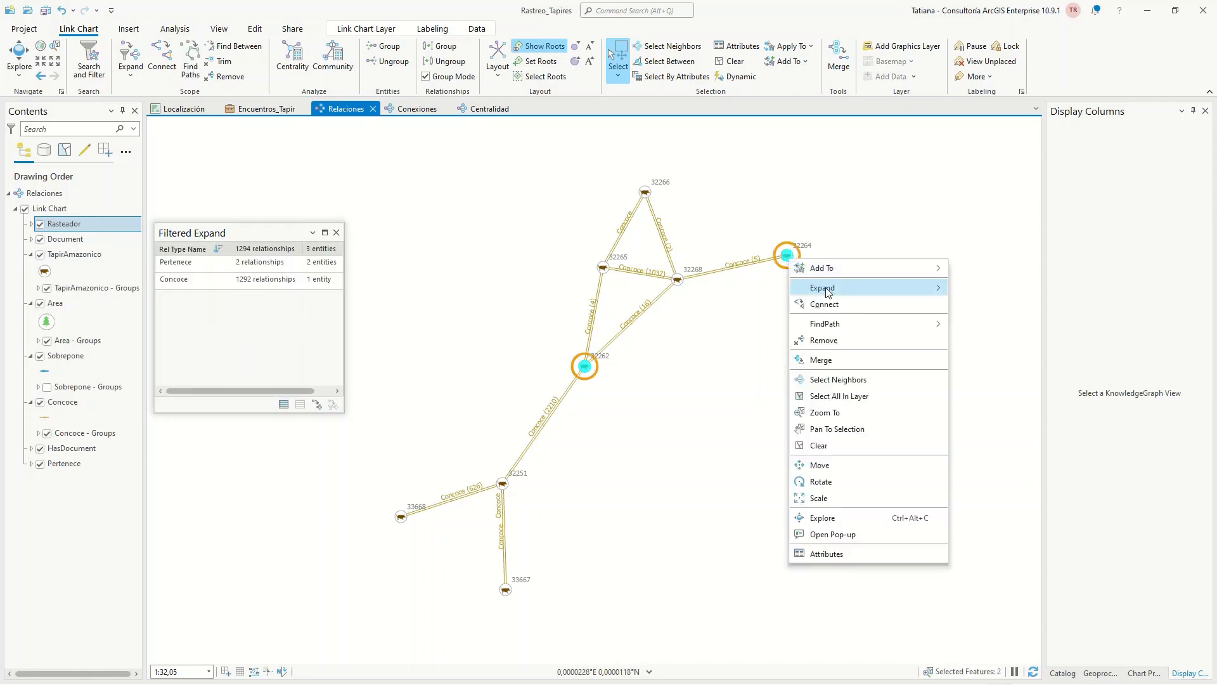
mouse_move(824, 269)
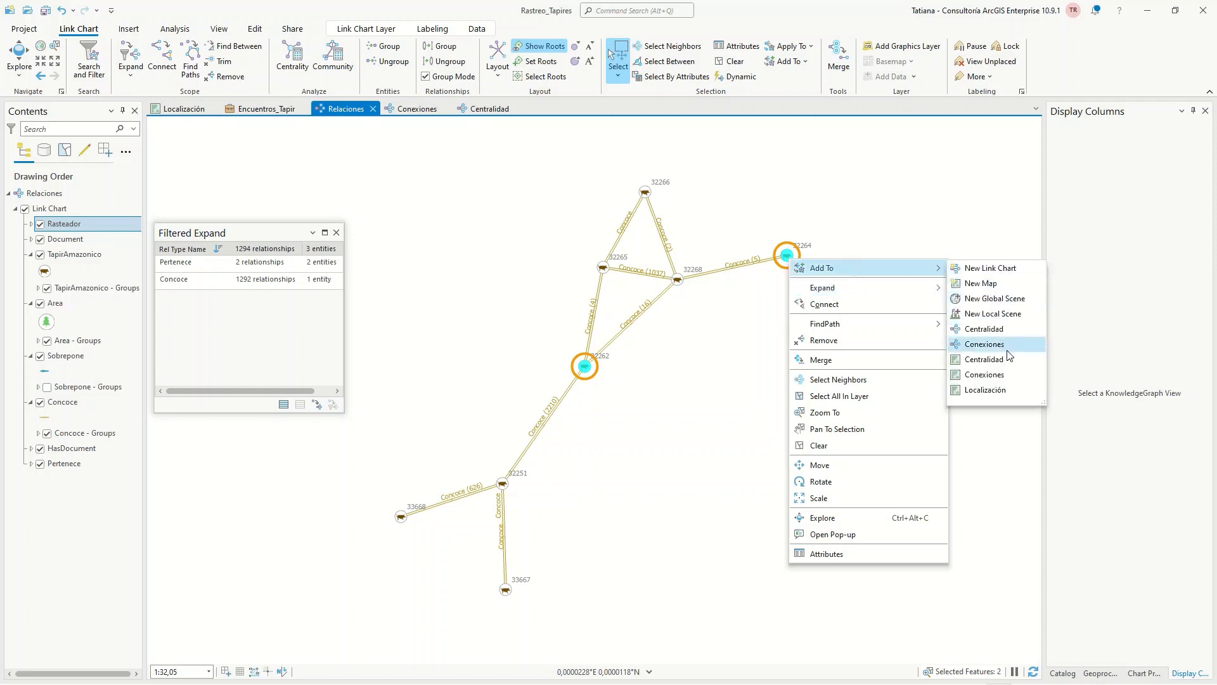
Add the selected tapirs 32262 and 32264 to the Conexiones link chart, open that chart and select both tapirs there
left_click(399, 113)
left_click(336, 233)
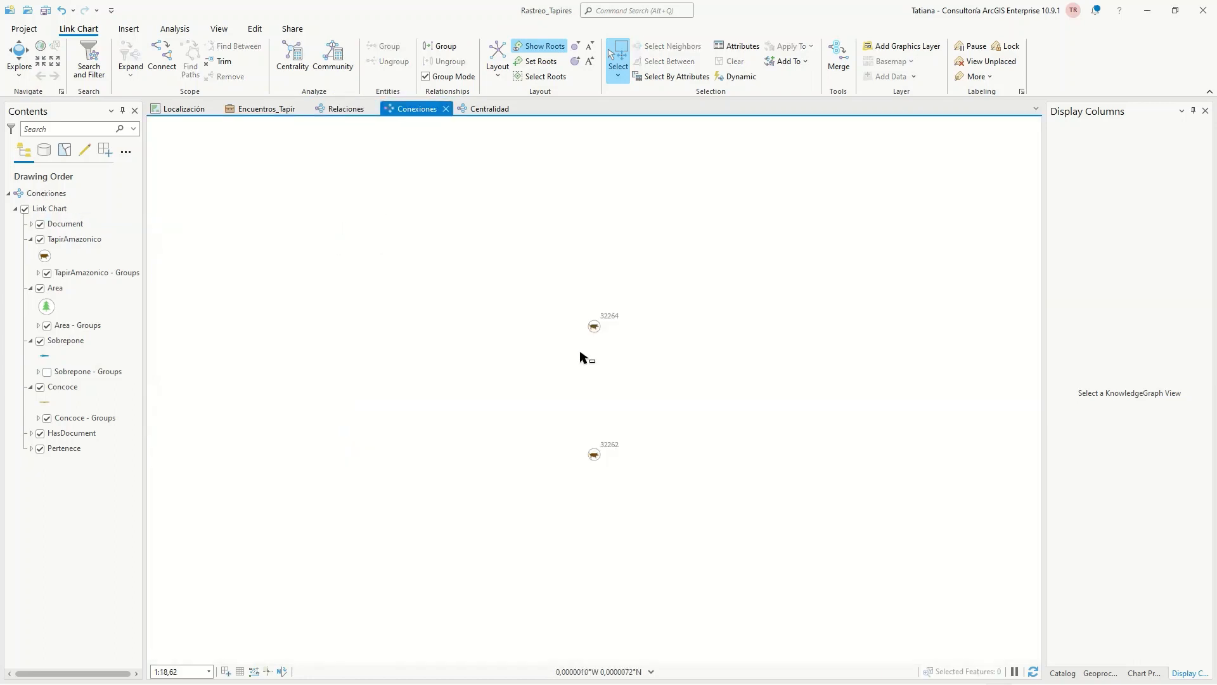
left_click_drag(577, 284, 641, 490)
Add the Area entity type from the Encuentros_Tapir investigation to the Conexiones link chart
left_click(1063, 672)
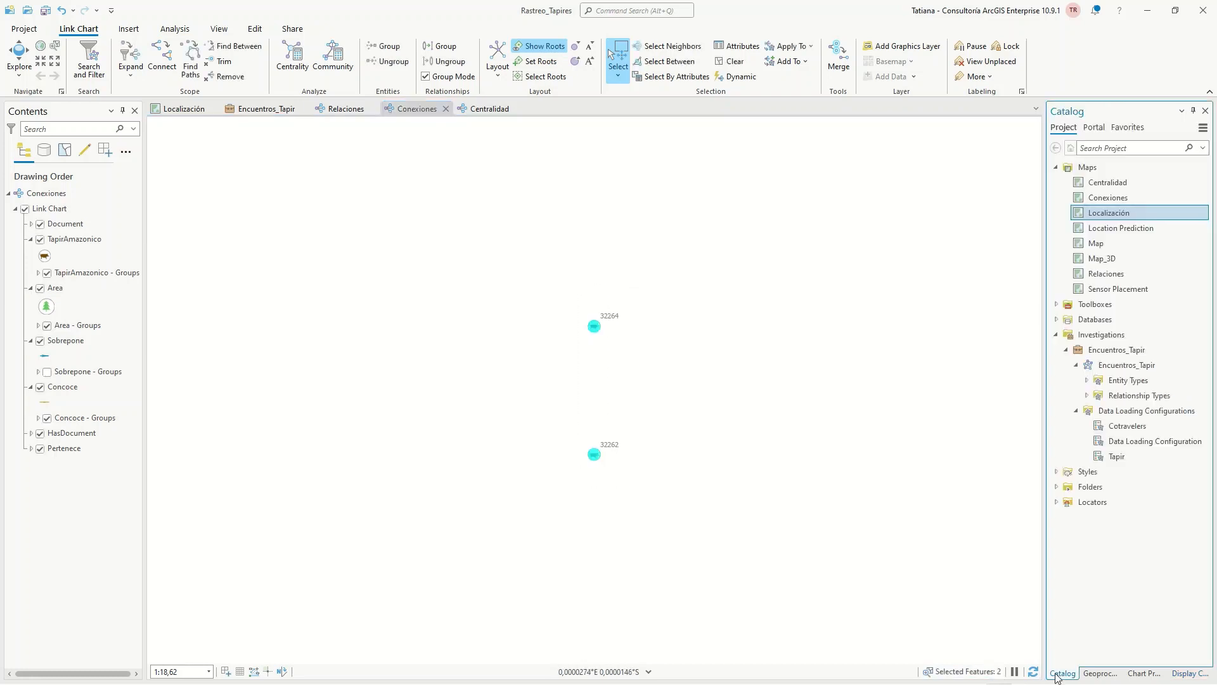
double_click(1128, 380)
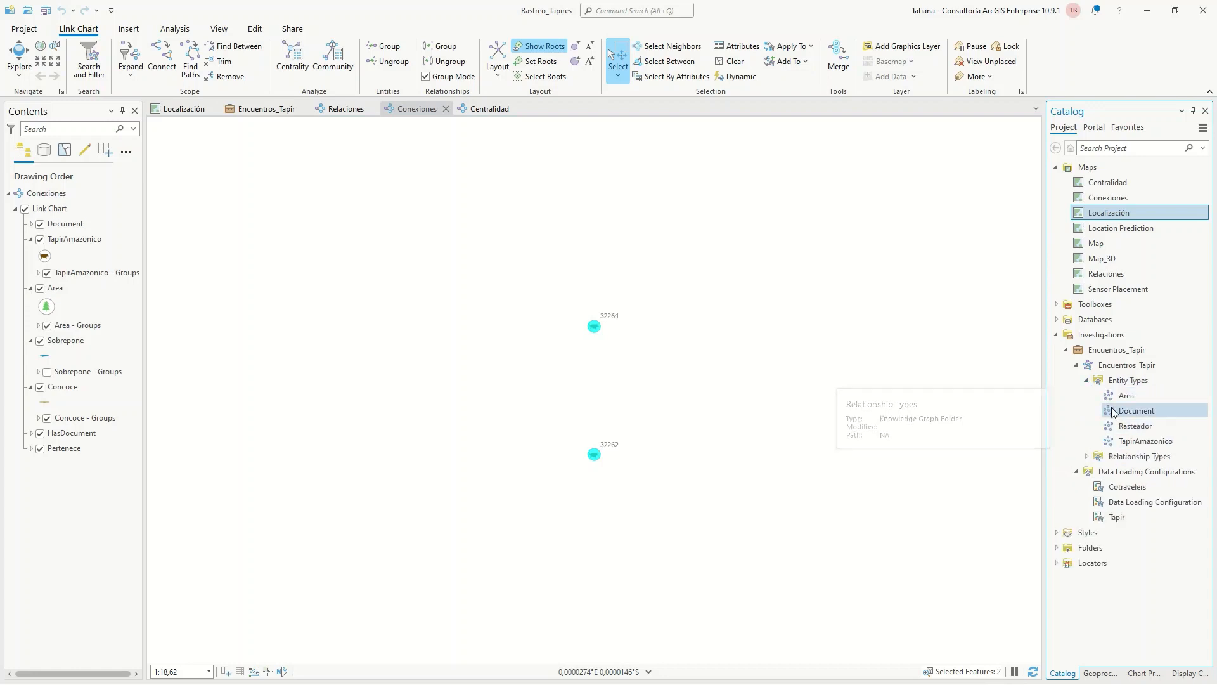
left_click(1124, 396)
left_click_drag(1124, 401, 856, 354)
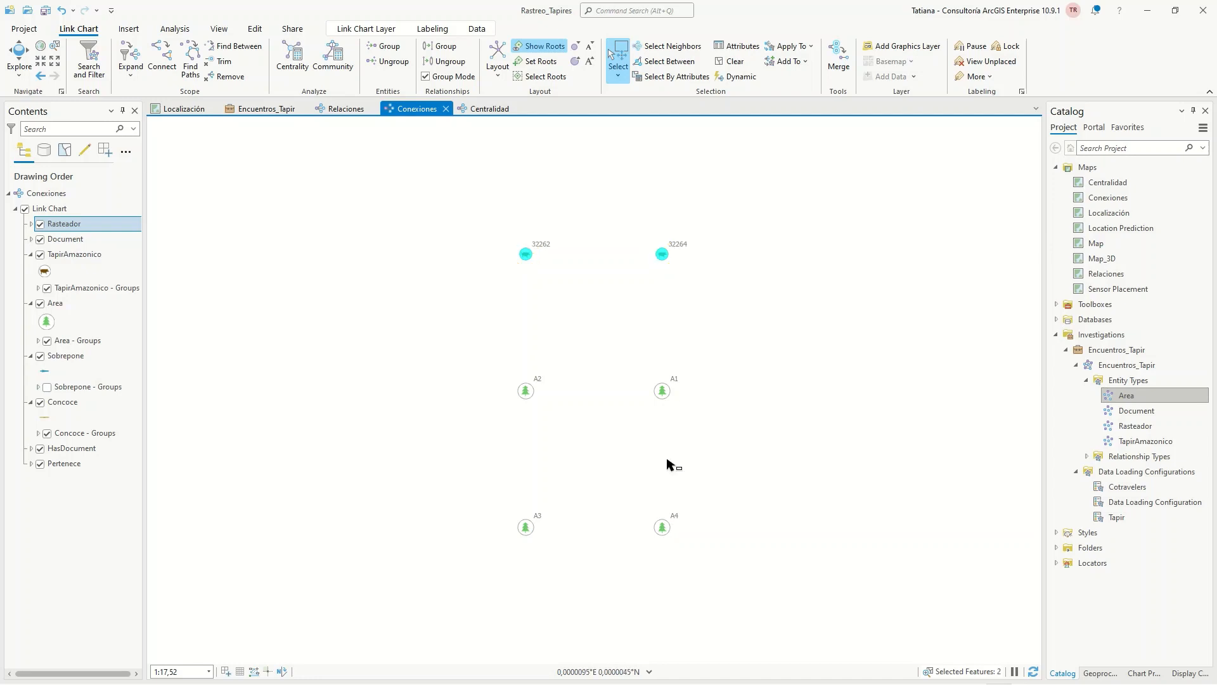
Find the paths among all the tapirs and areas in Conexiones and arrange the chart in the organic Standard layout
left_click_drag(467, 191, 737, 582)
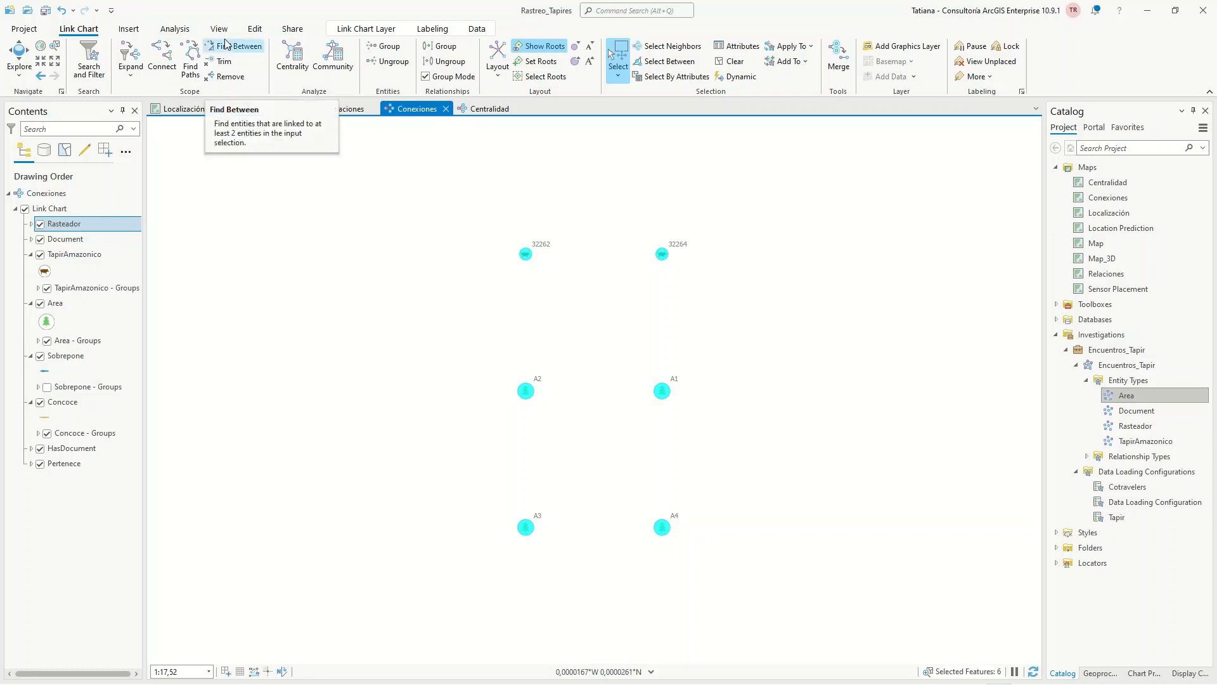
left_click(194, 61)
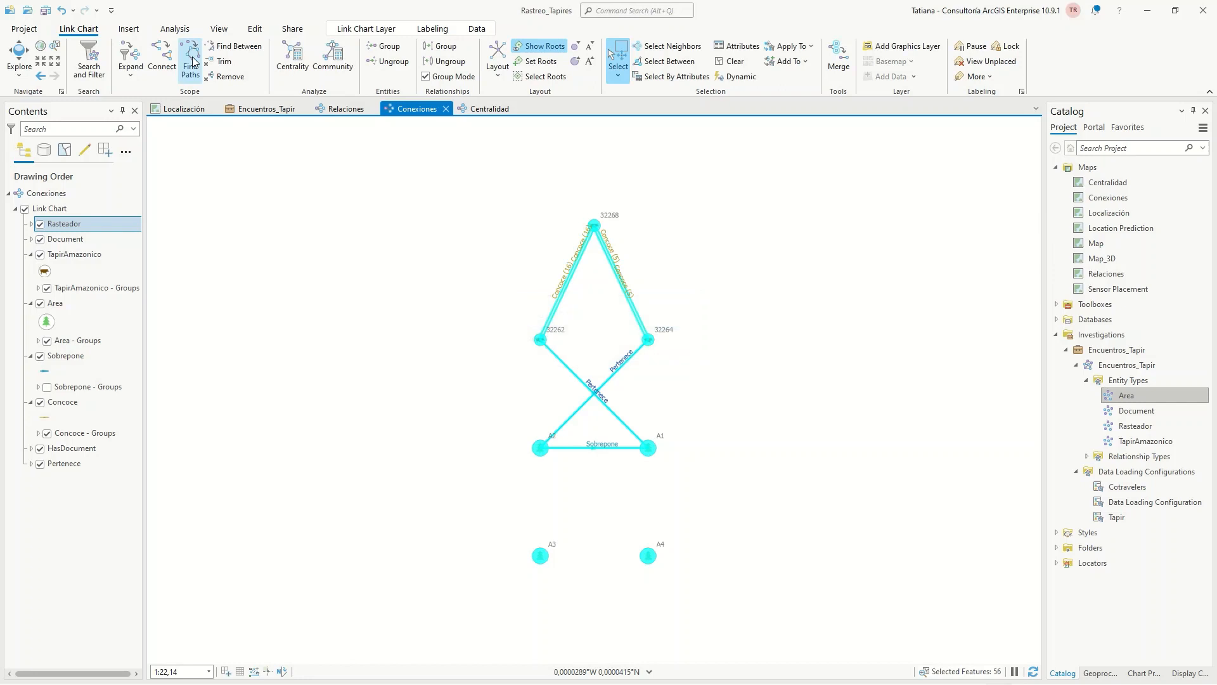
left_click(498, 63)
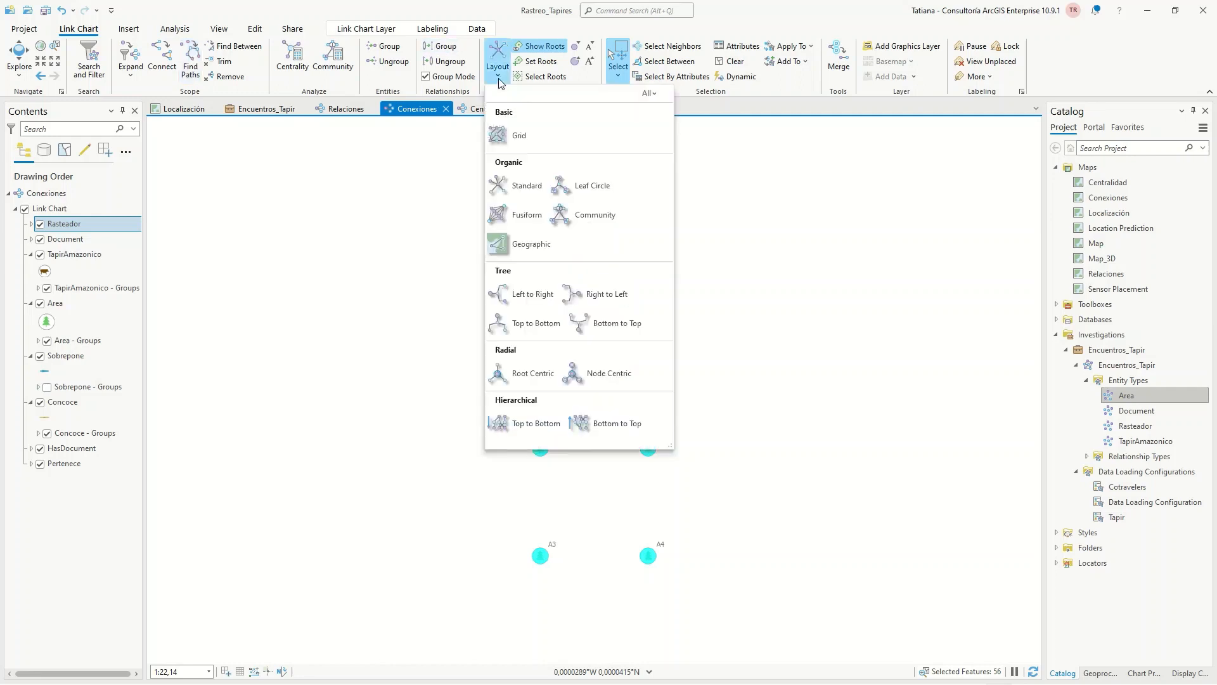
left_click(520, 192)
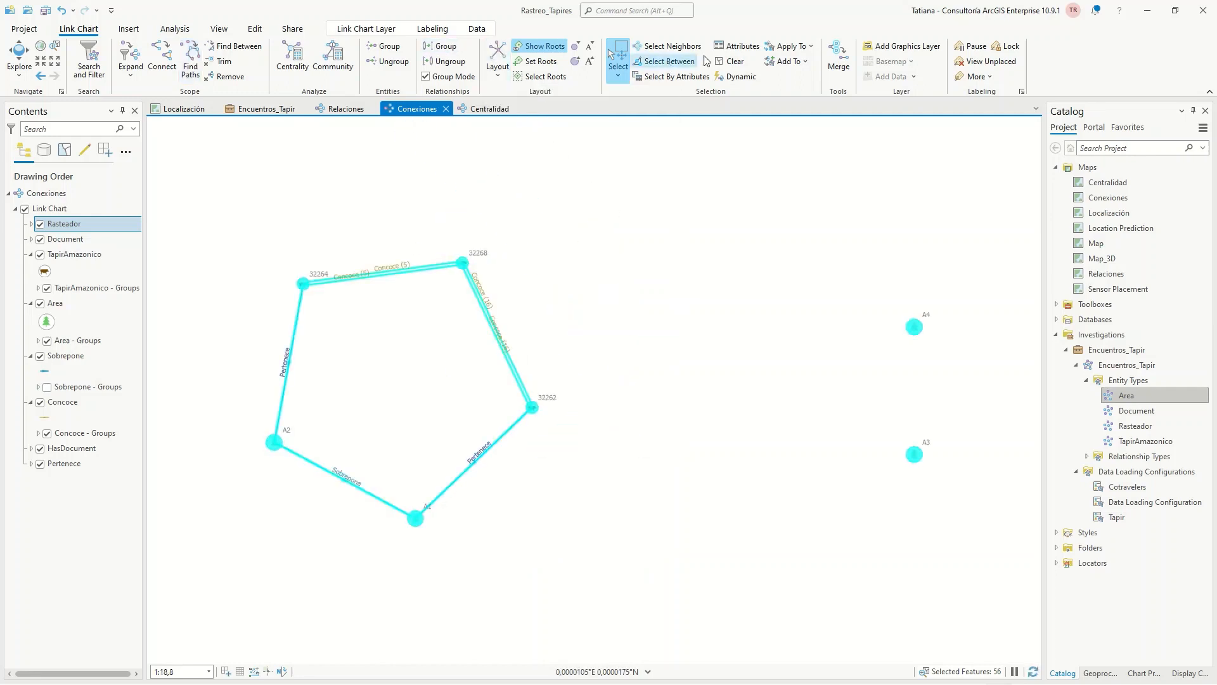
Clear the selection and highlight areas A1 and A2 with their Sobrepone and Pertenece relationships
left_click(731, 61)
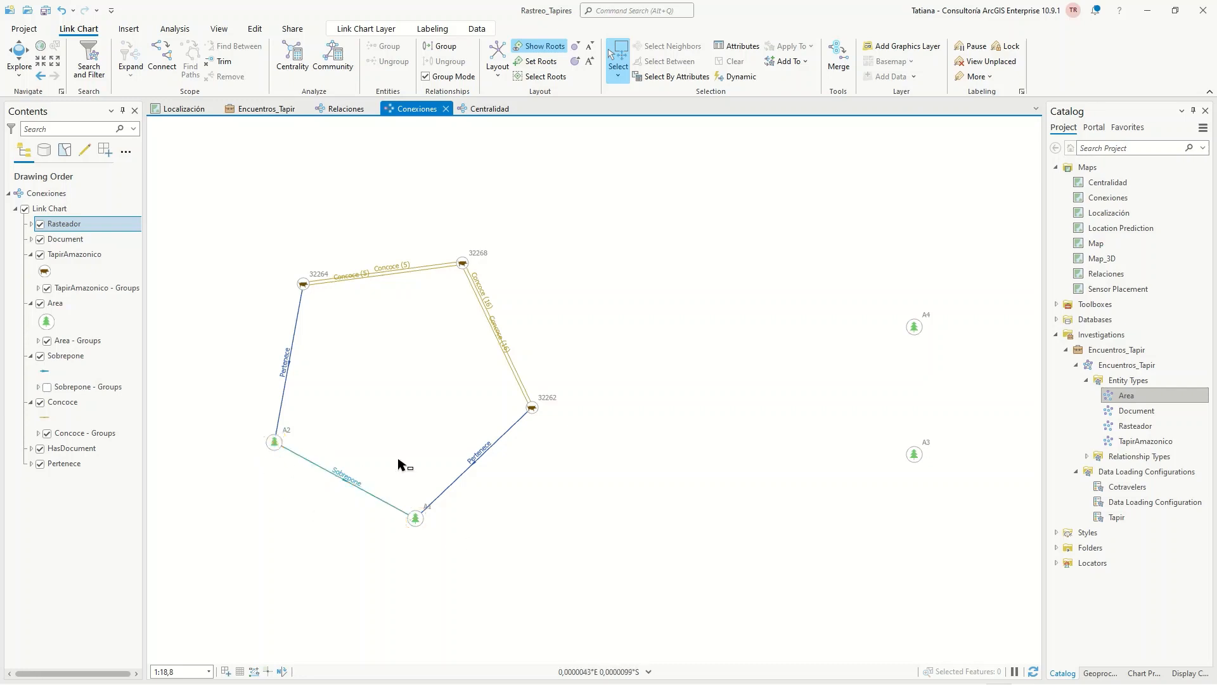
left_click_drag(257, 432, 435, 570)
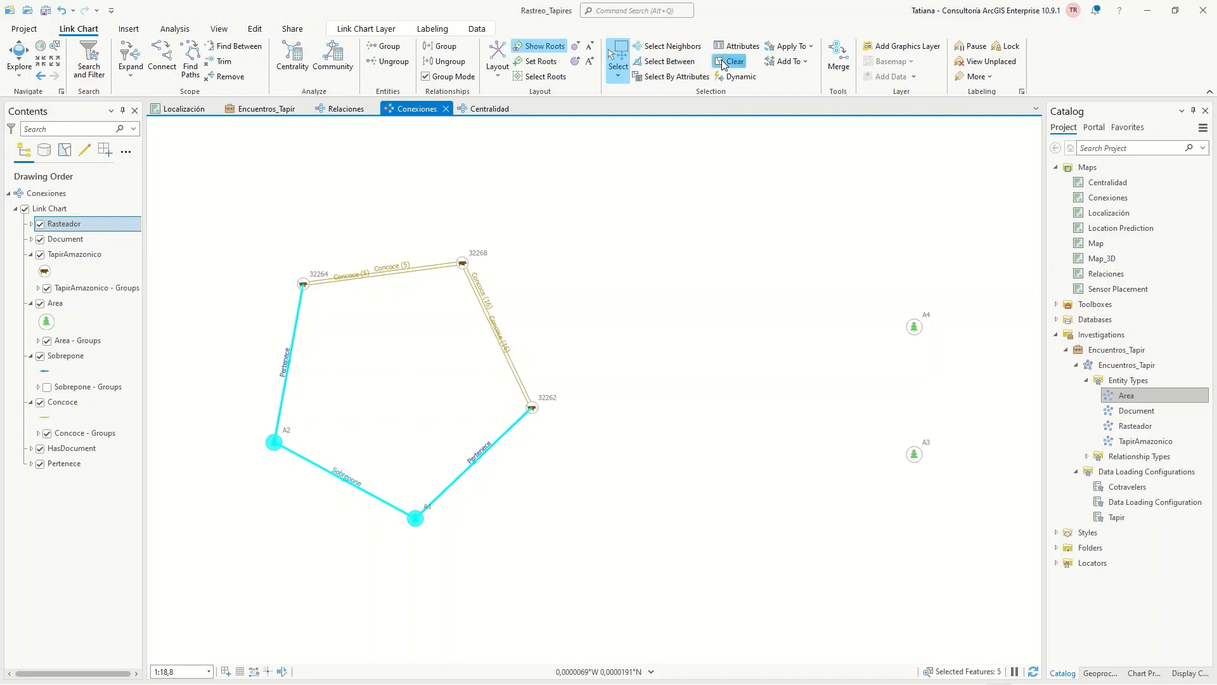
Open the Centralidad link chart and calculate the centrality scores of its entities
left_click(491, 109)
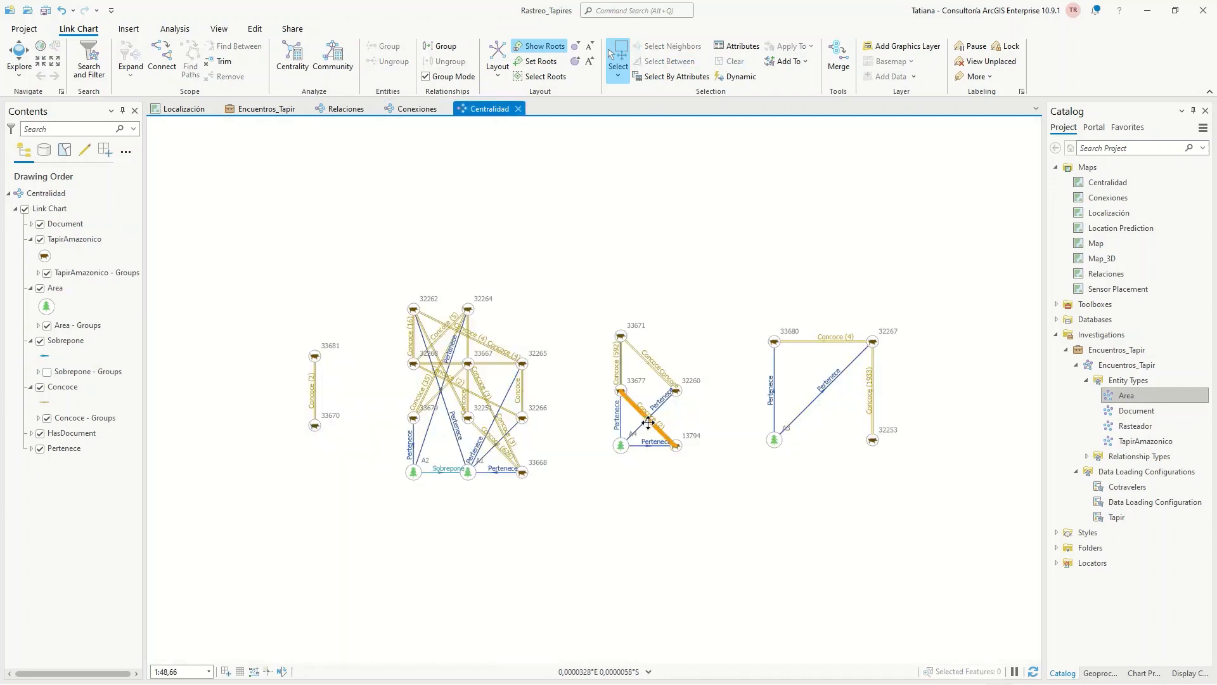
scroll(593, 388, "up", 3)
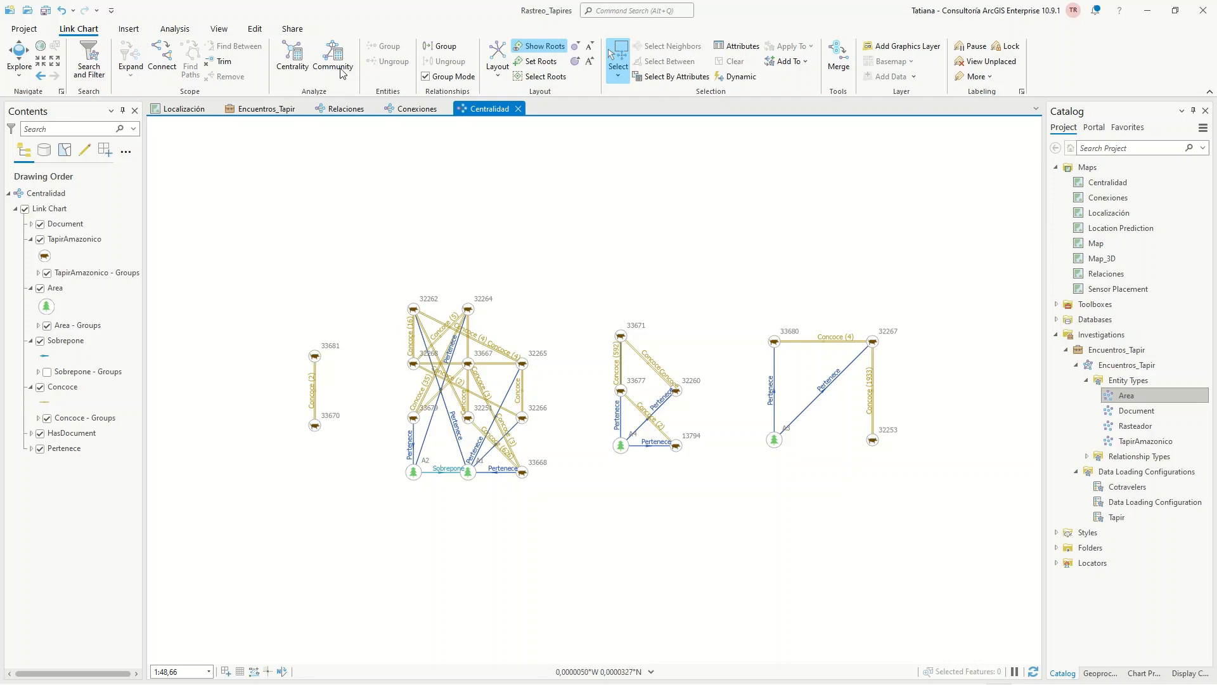
left_click(297, 67)
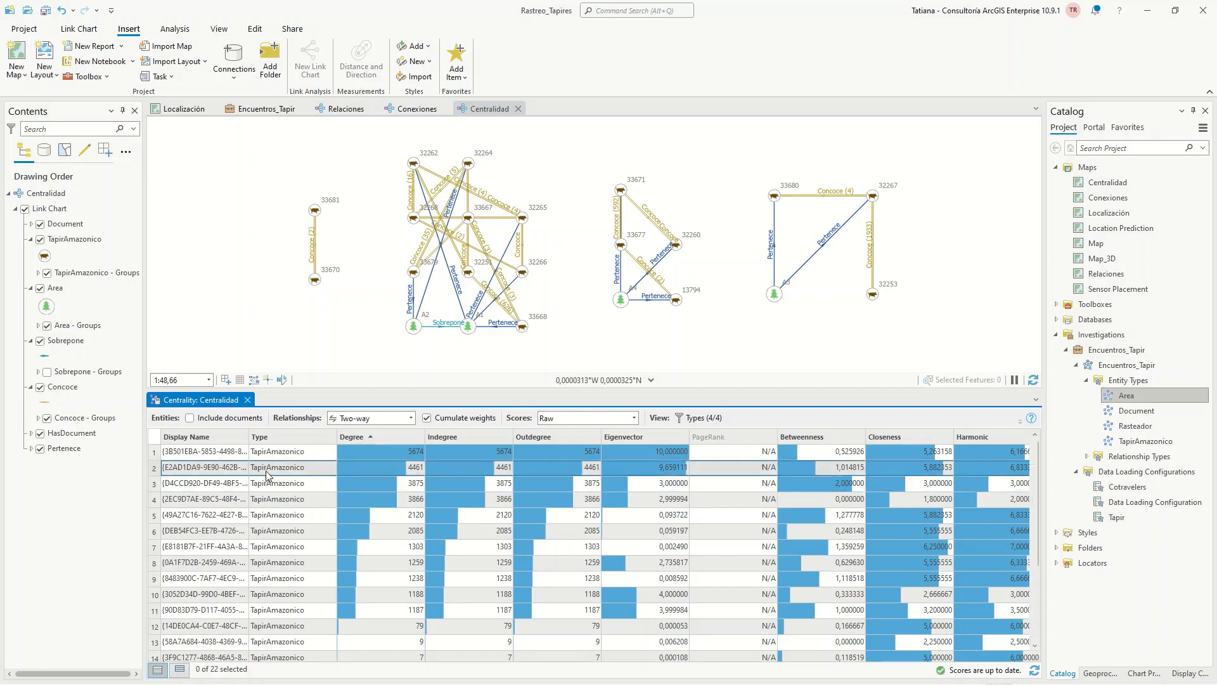
Compare the centrality scores of the two tapirs ranked highest by Degree, selecting each in turn and narrowing the PageRank column
left_click(156, 453)
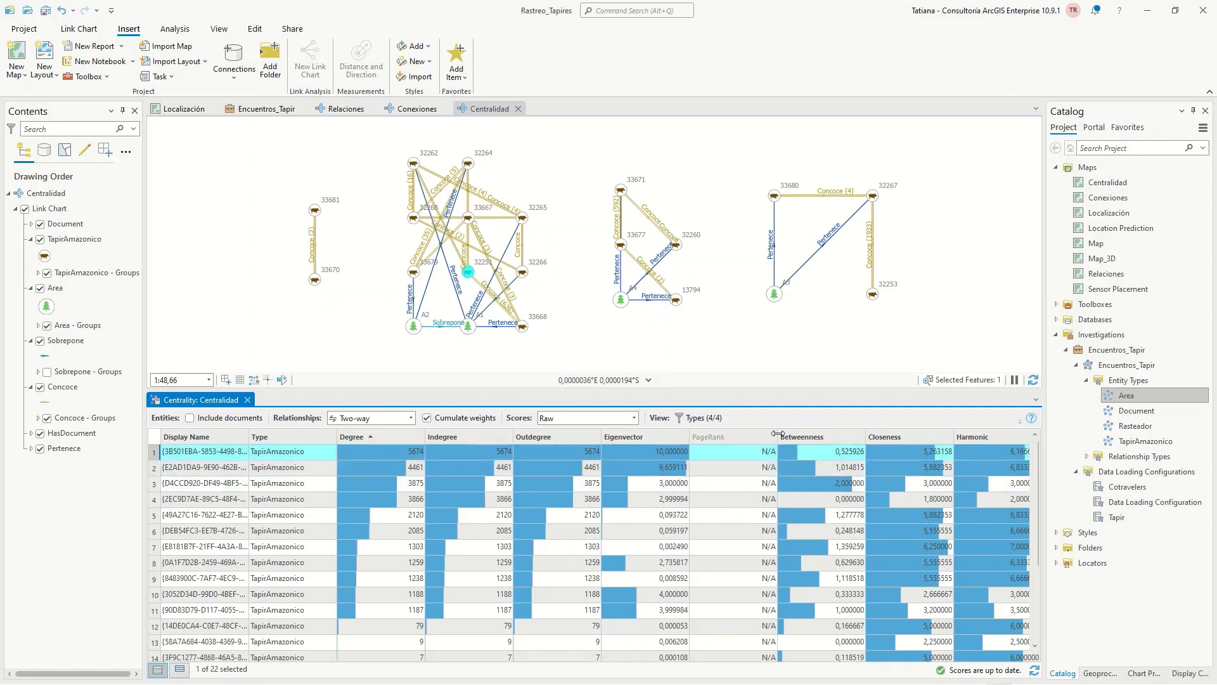
left_click_drag(752, 440, 734, 443)
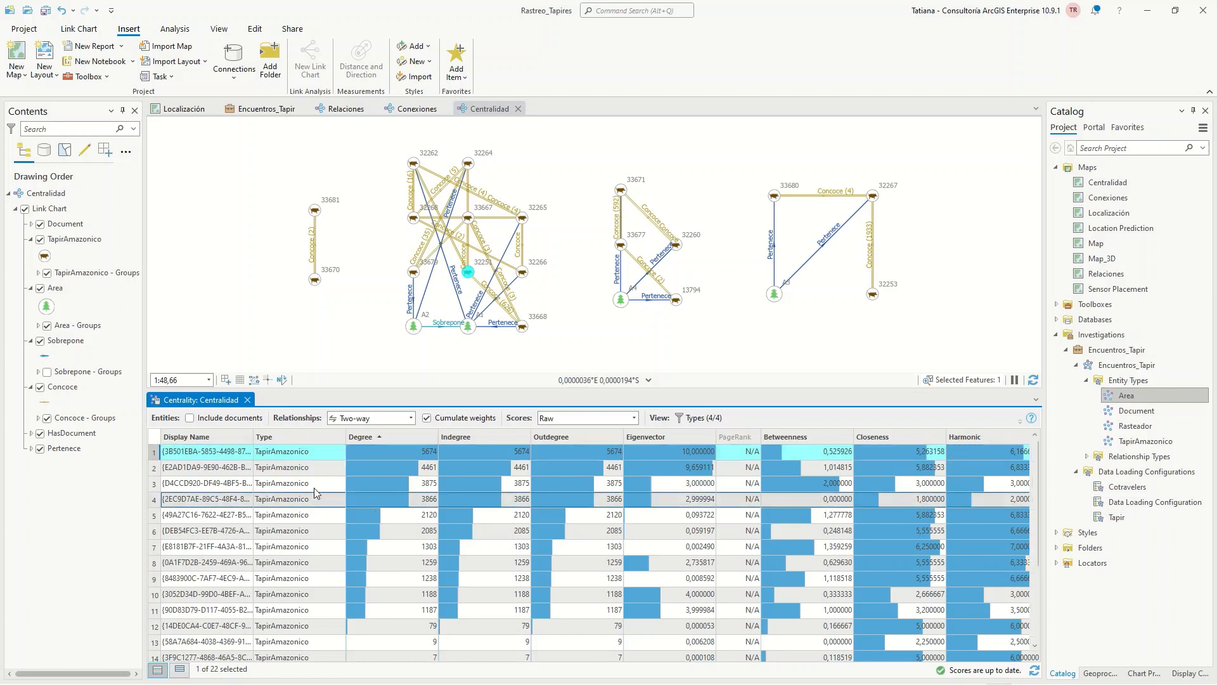
left_click(153, 469)
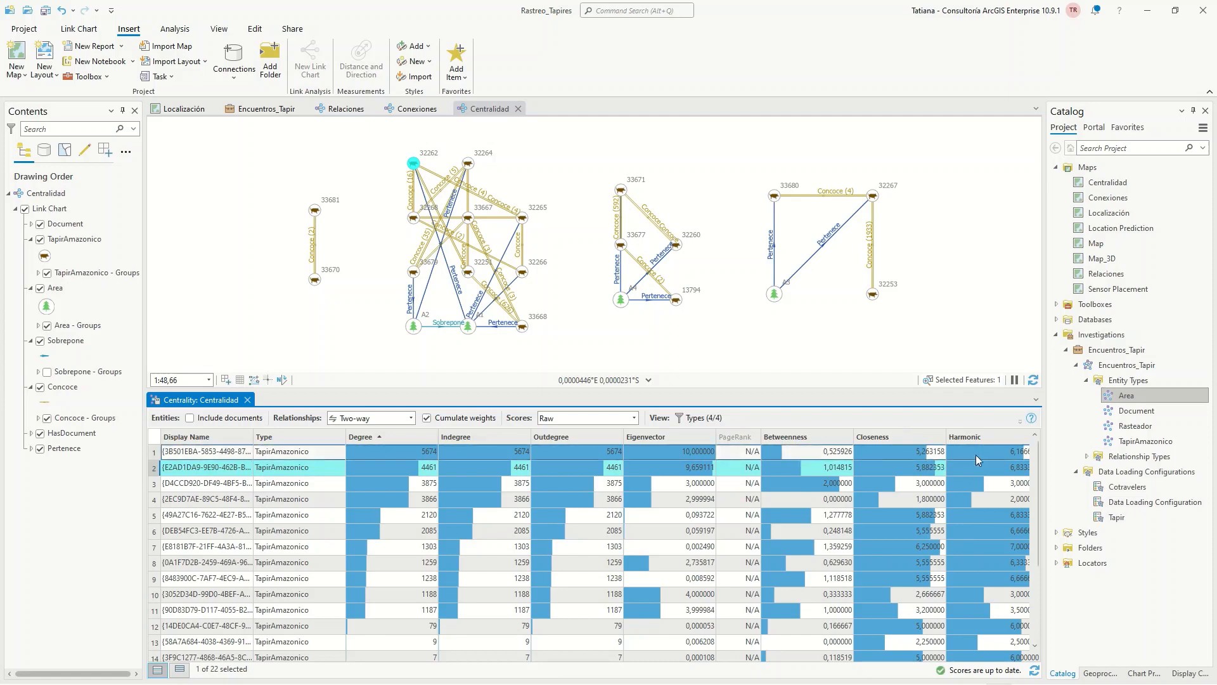
Switch to the presentation slide "Dinámicas y perfilamiento de conductas sociales"
key("alt+Tab")
key("alt+Tab")
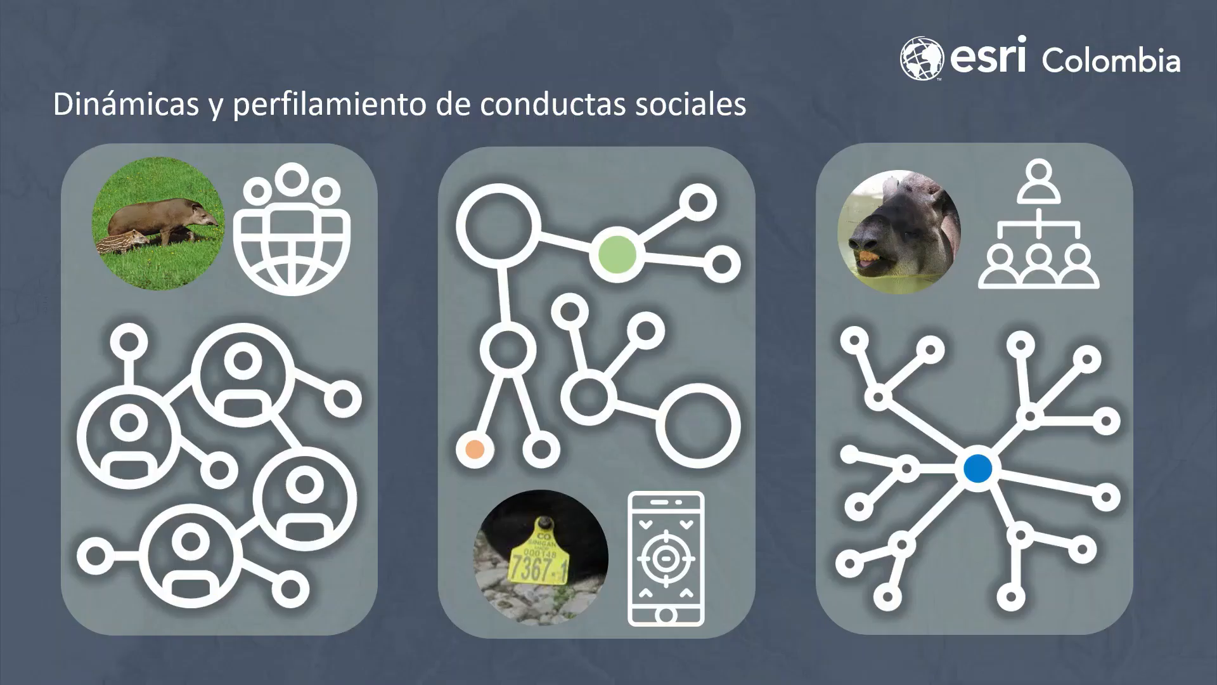